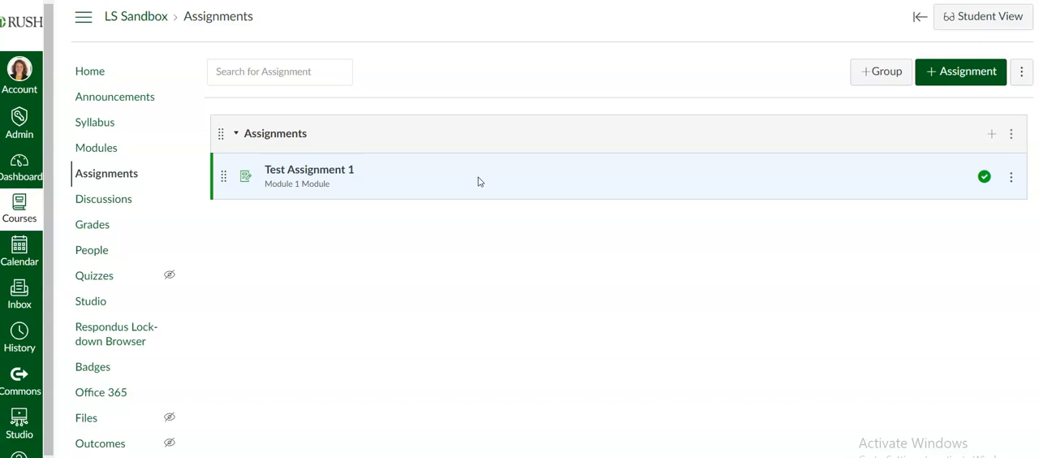
pyautogui.click(108, 175)
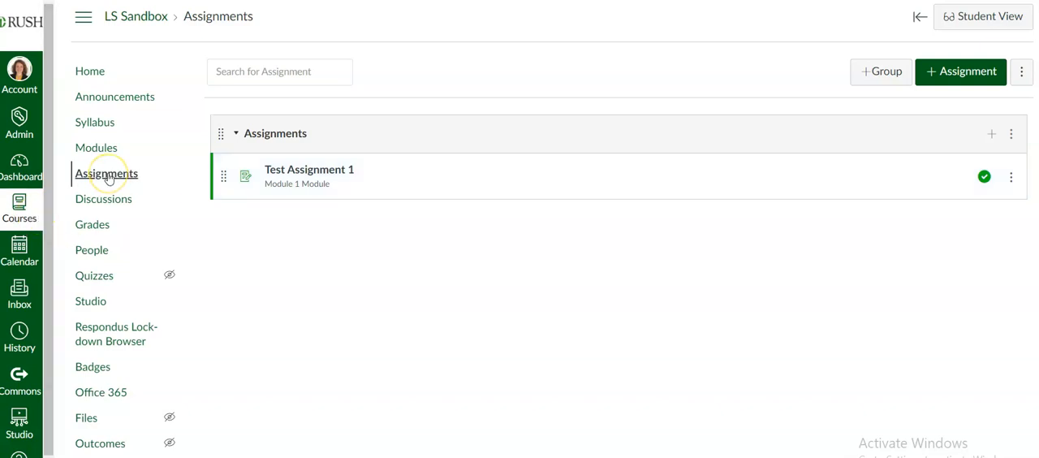
pyautogui.click(98, 149)
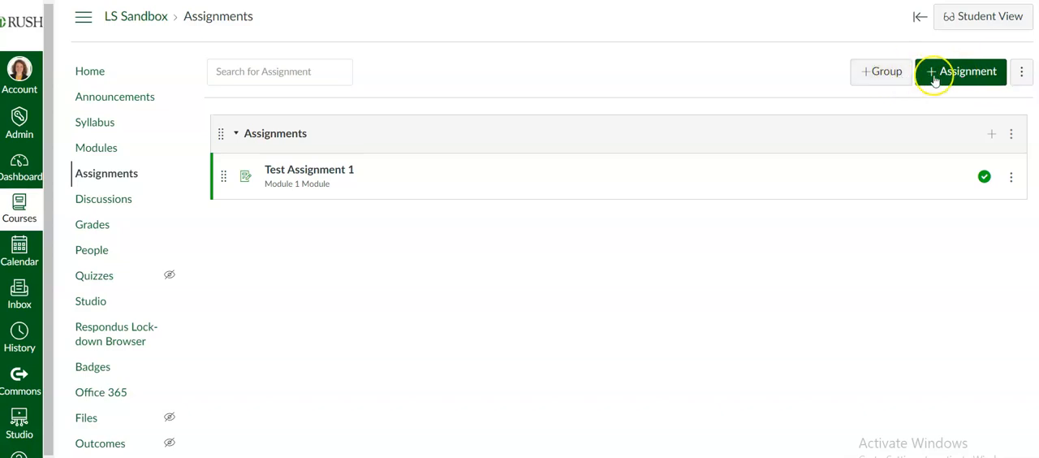
# Step: Add an assignment group named Discussions to the course's Assignments page
pyautogui.click(884, 74)
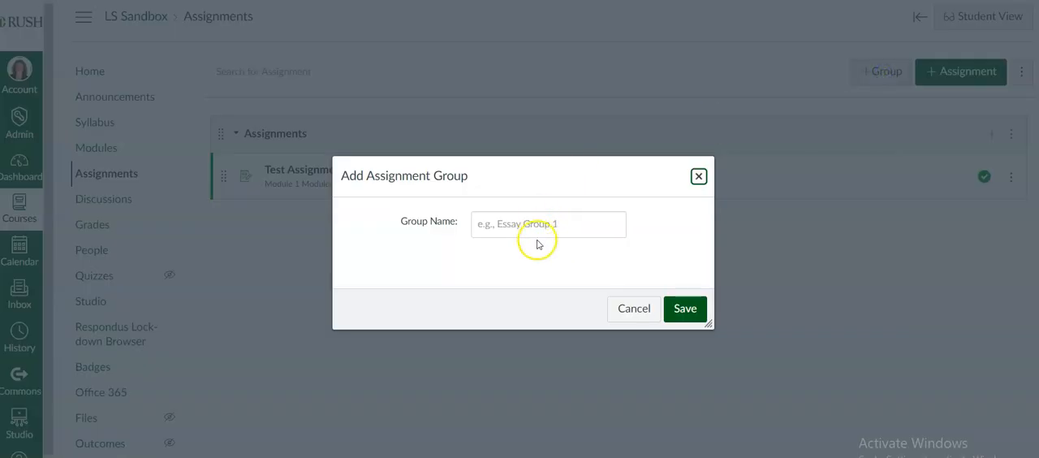
pyautogui.click(544, 234)
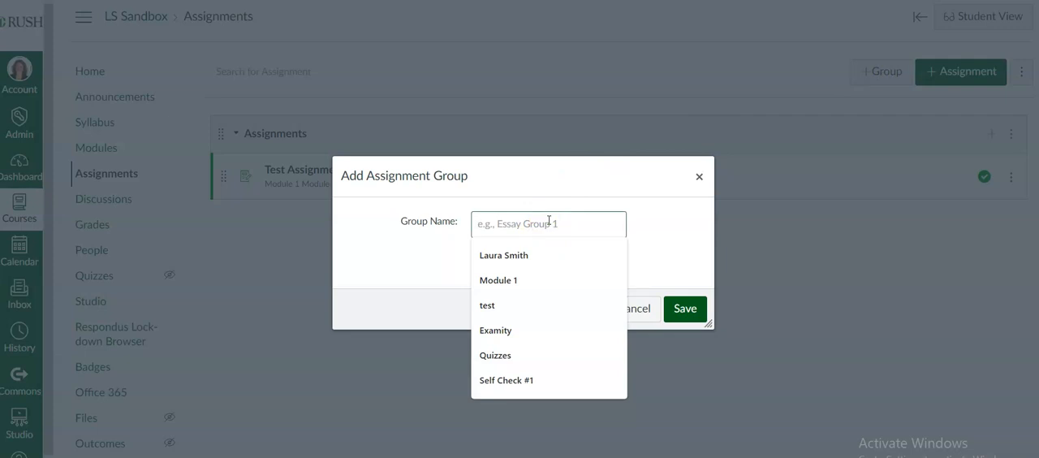
pyautogui.write('Discussion')
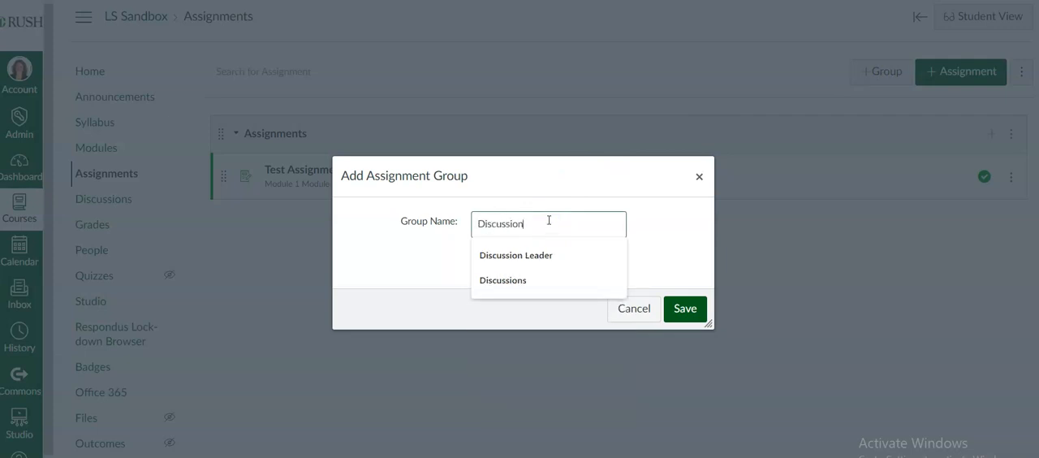
pyautogui.write('s')
pyautogui.click(568, 215)
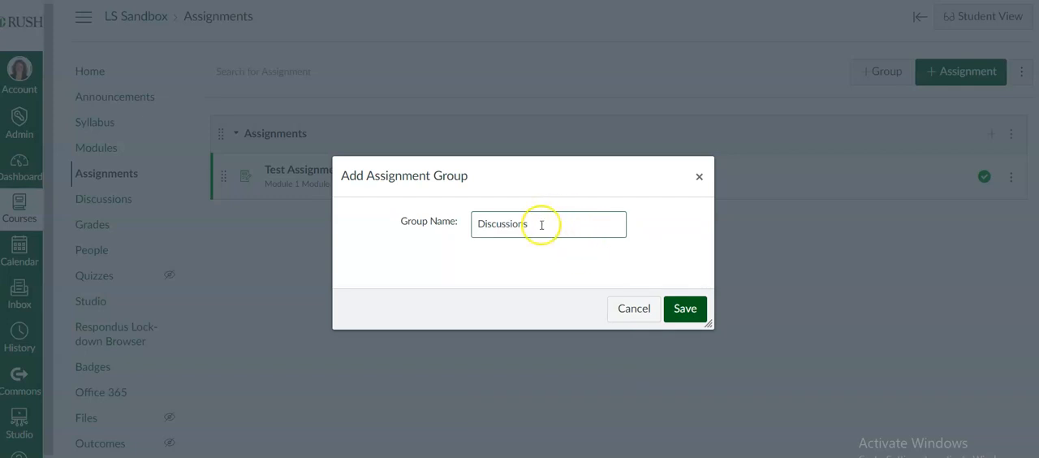
pyautogui.click(682, 310)
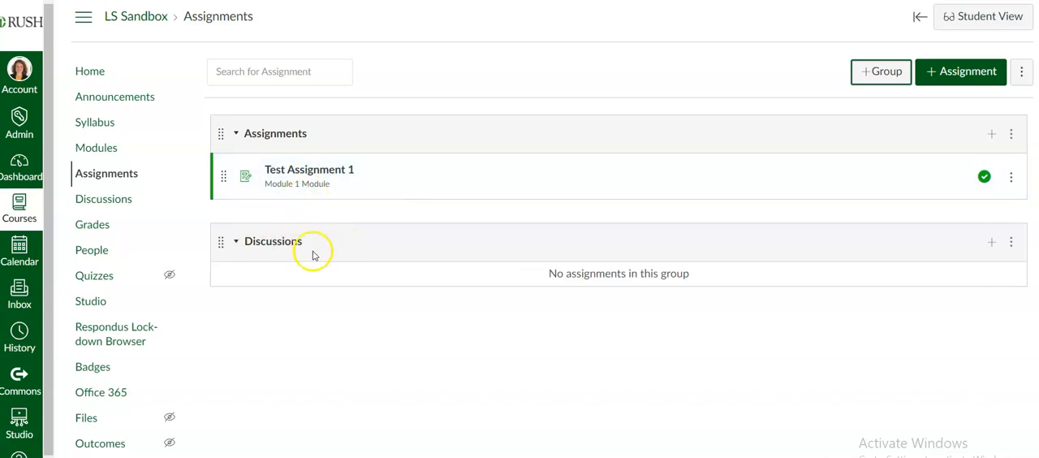
pyautogui.click(1010, 242)
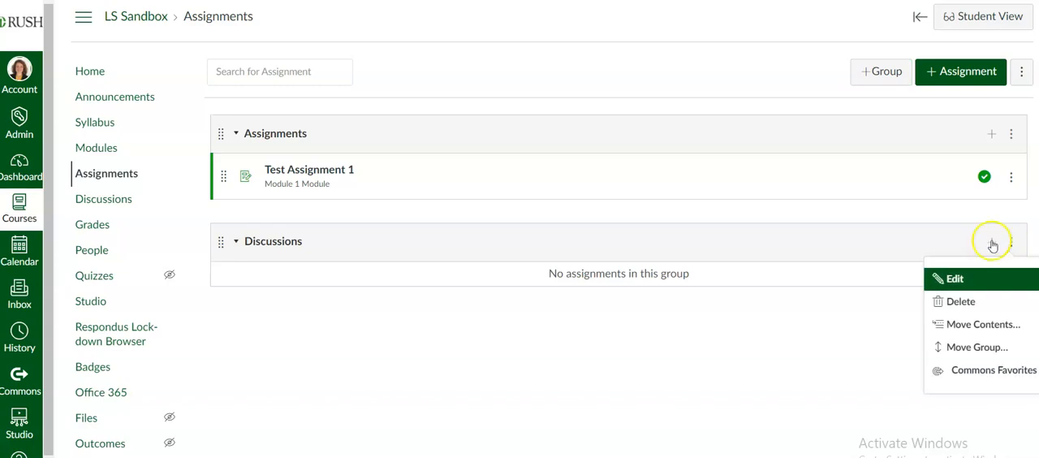
pyautogui.click(925, 237)
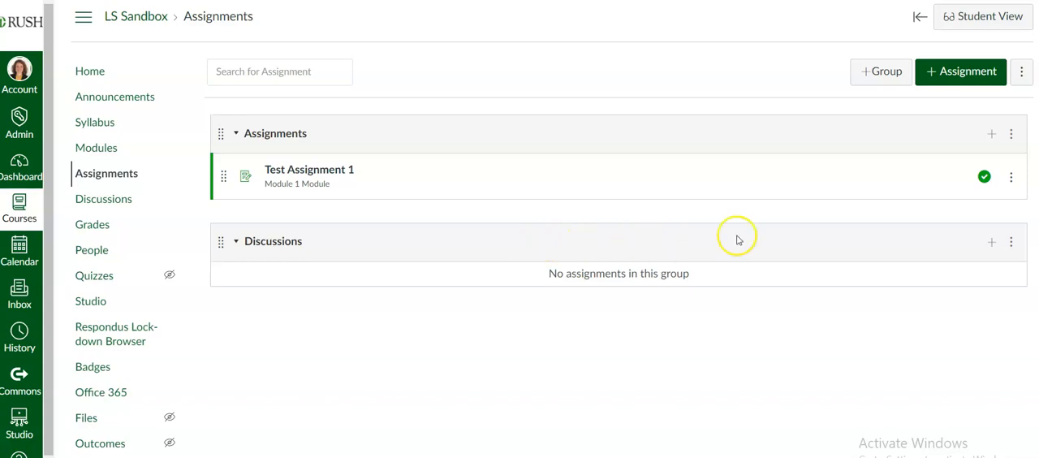
# Step: Create a new assignment and name it Test Assignment 2
pyautogui.click(933, 72)
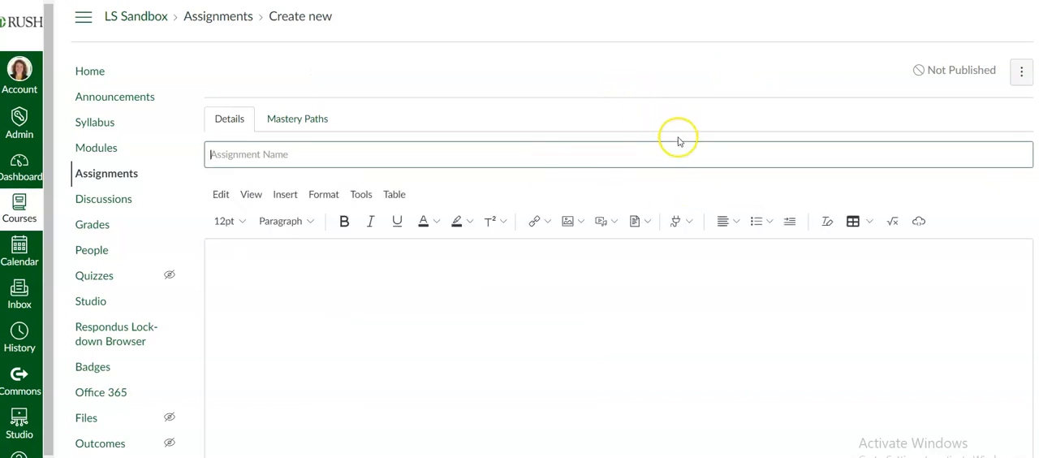
pyautogui.scroll(-1, 678, 141)
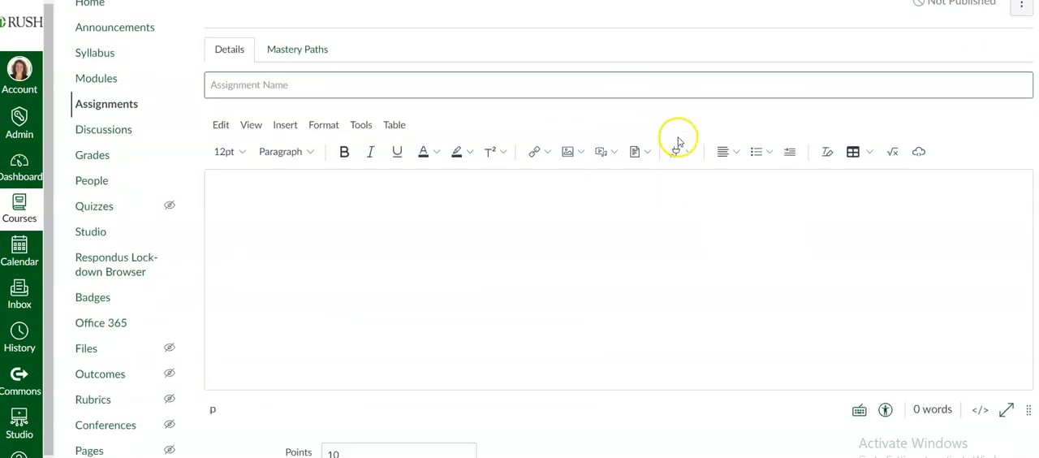
pyautogui.click(280, 84)
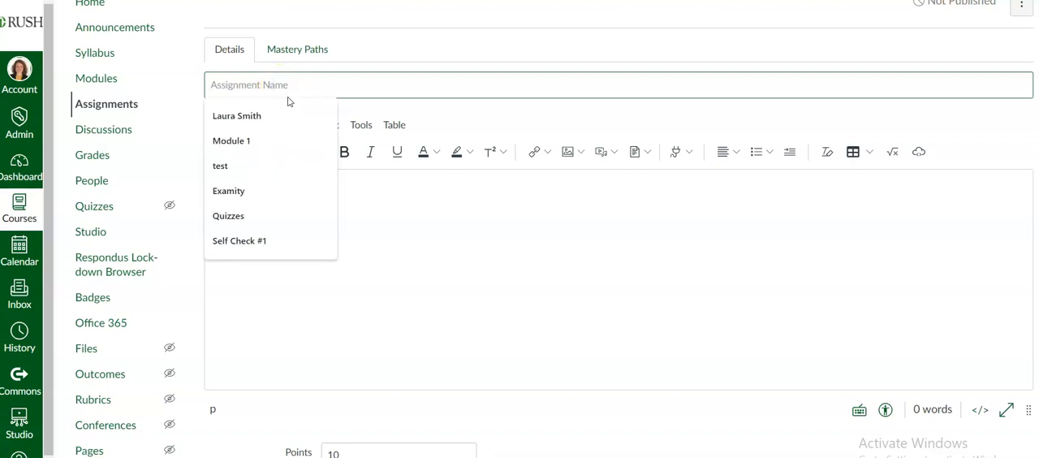
pyautogui.write('Test Assignment 2')
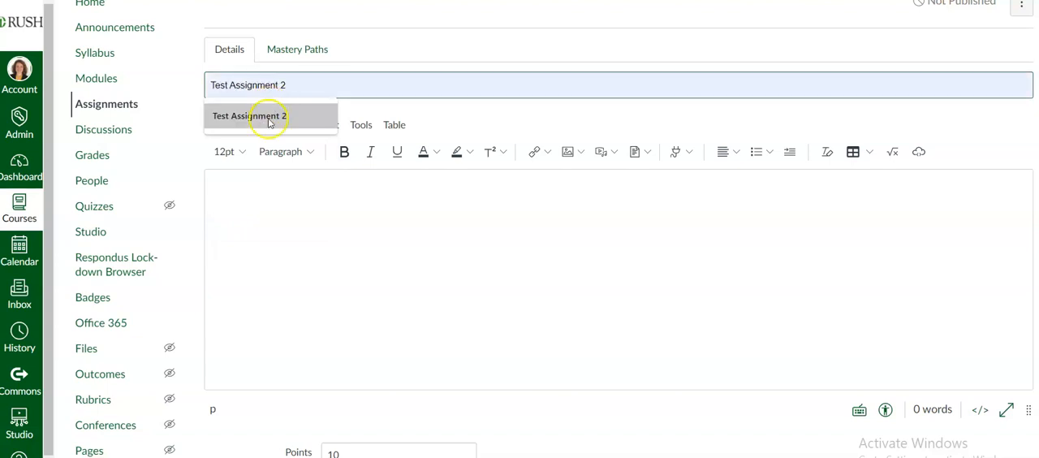
pyautogui.click(266, 116)
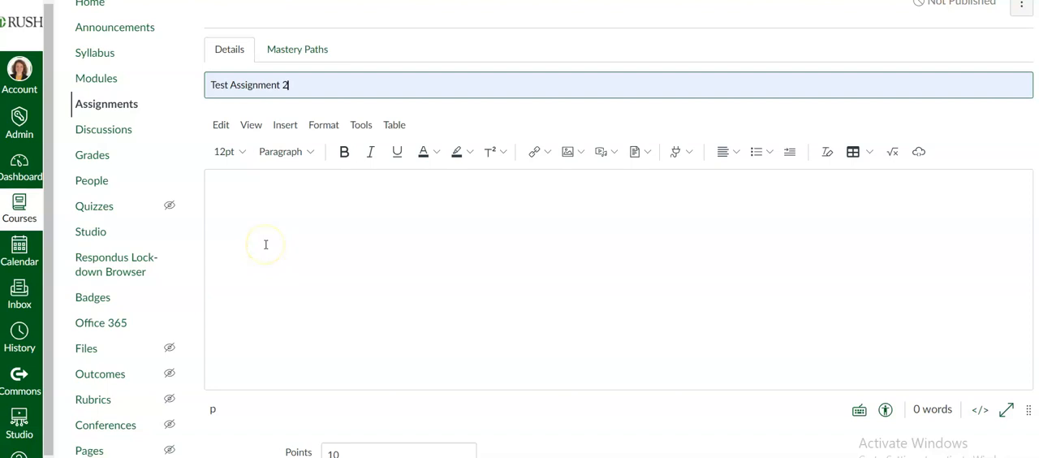
# Step: Enter "written assignment instructions" as the description of the new assignment
pyautogui.click(300, 228)
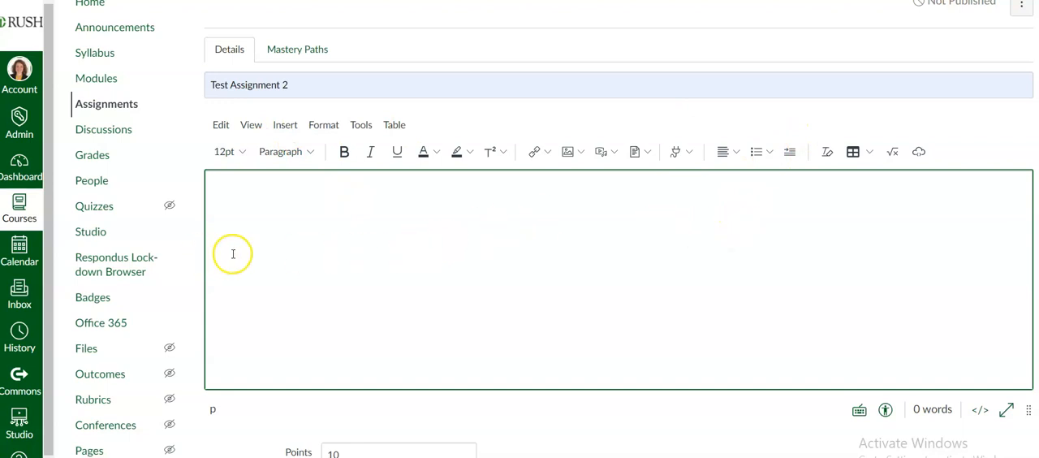
pyautogui.write('written assignme')
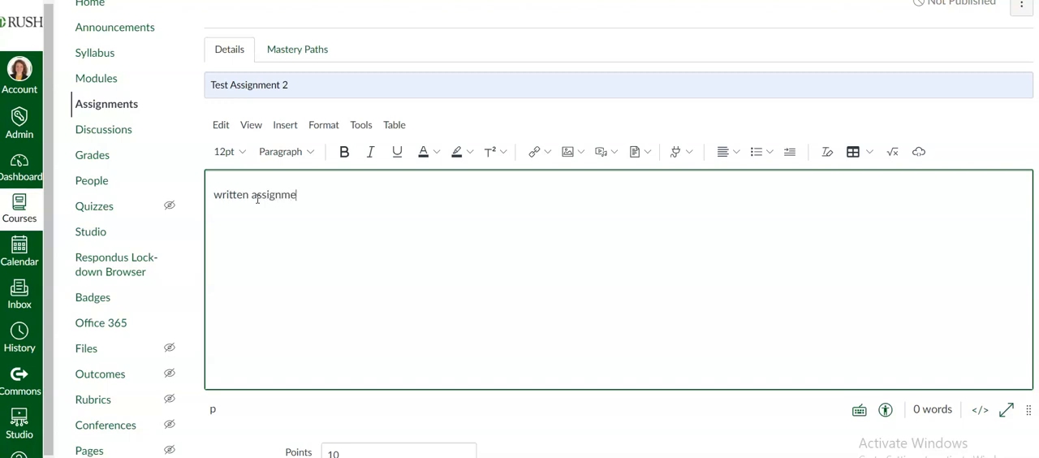
pyautogui.write('nt instructions')
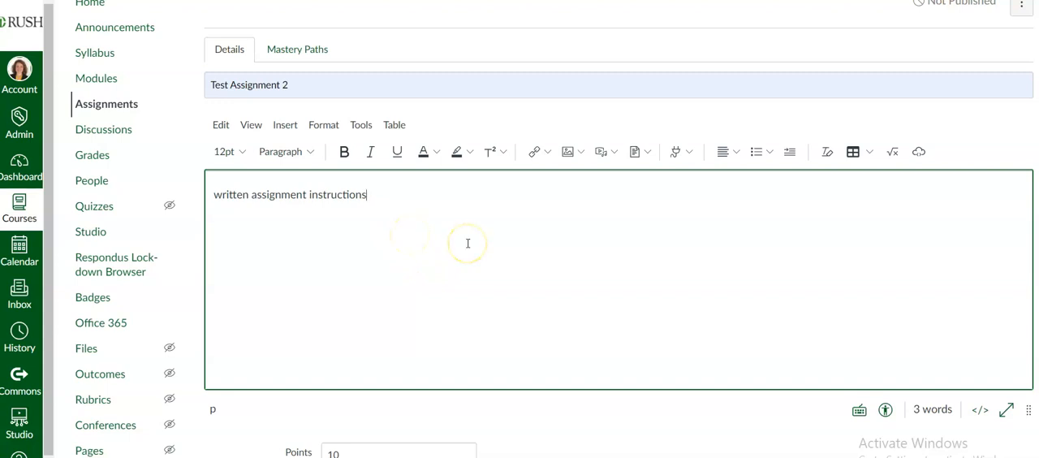
# Step: Set the assignment's points to 1
pyautogui.scroll(-1, 467, 239)
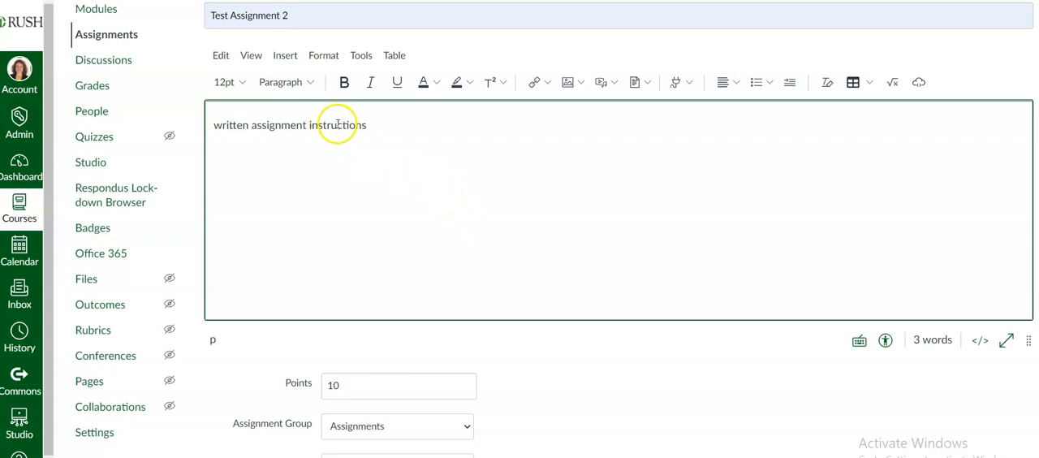
pyautogui.scroll(-1, 312, 123)
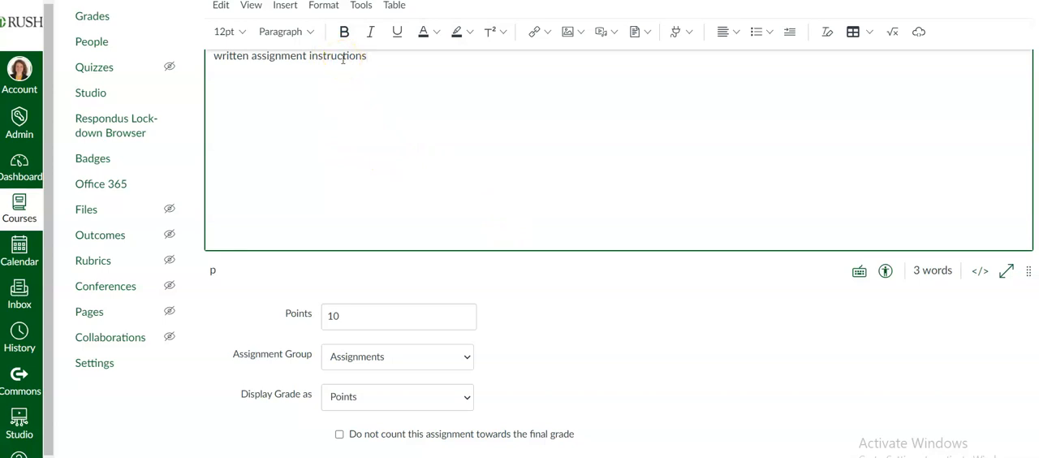
pyautogui.scroll(-3, 487, 218)
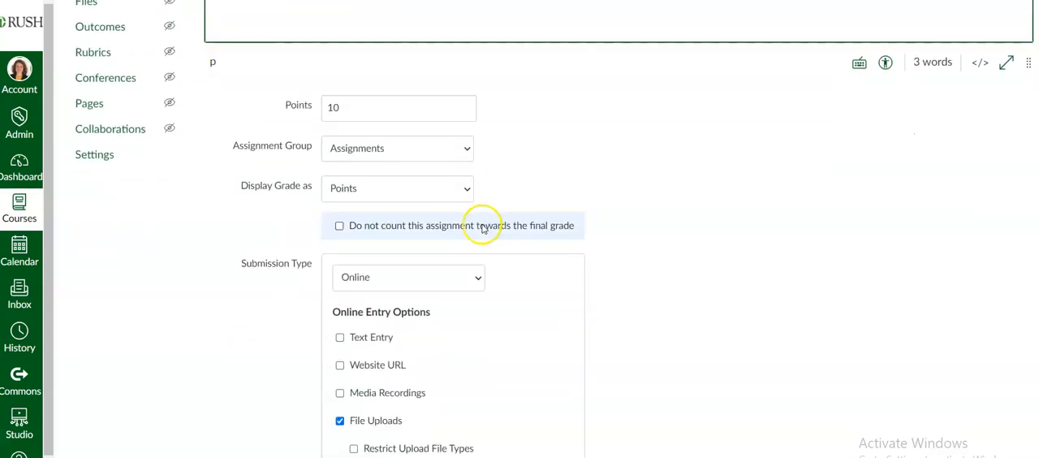
pyautogui.click(398, 106)
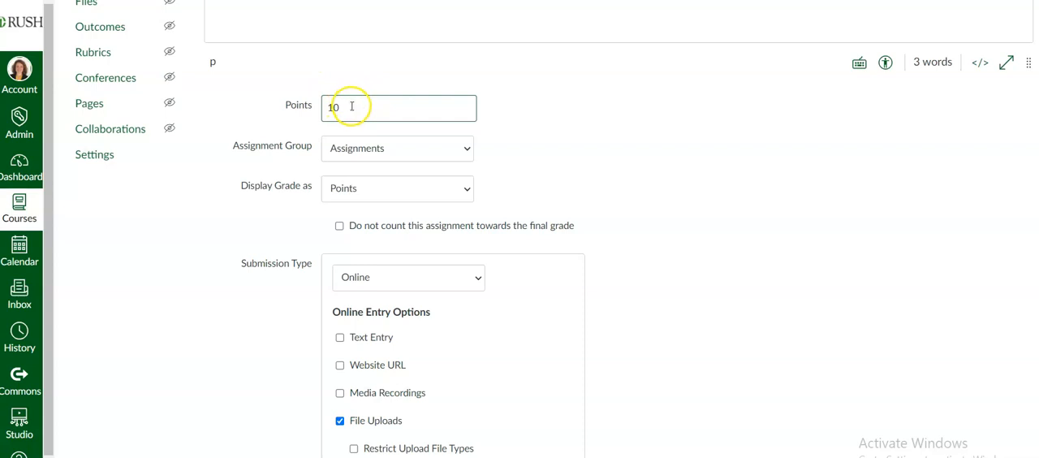
pyautogui.doubleClick(348, 104)
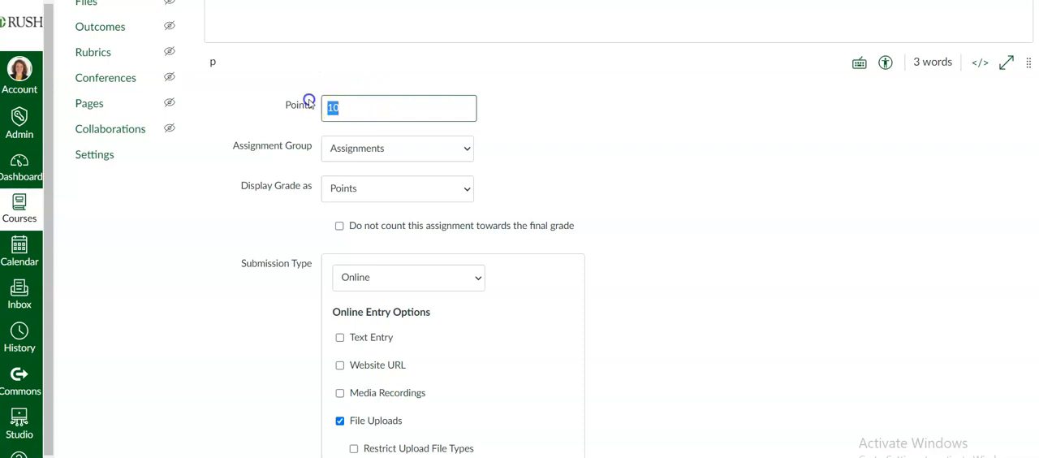
pyautogui.write('1')
pyautogui.click(560, 148)
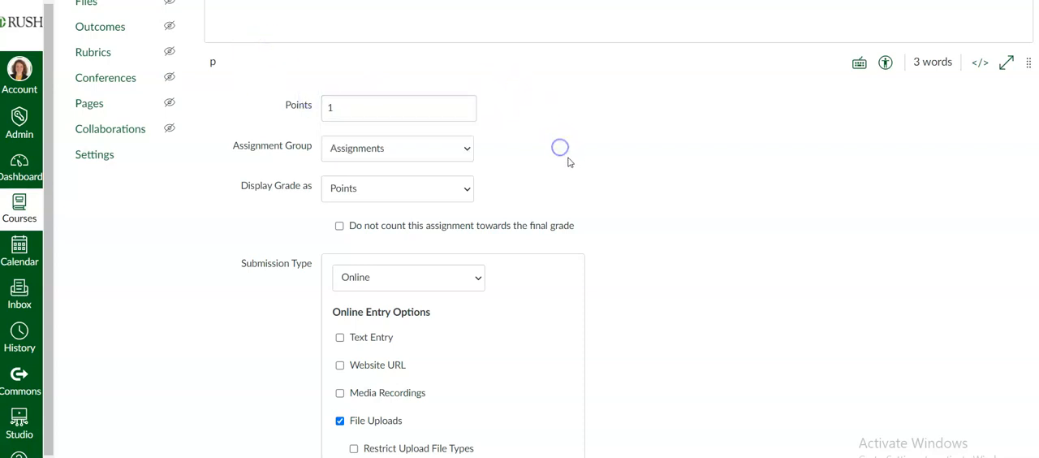
# Step: Place the assignment in the Discussions assignment group
pyautogui.scroll(-1, 555, 167)
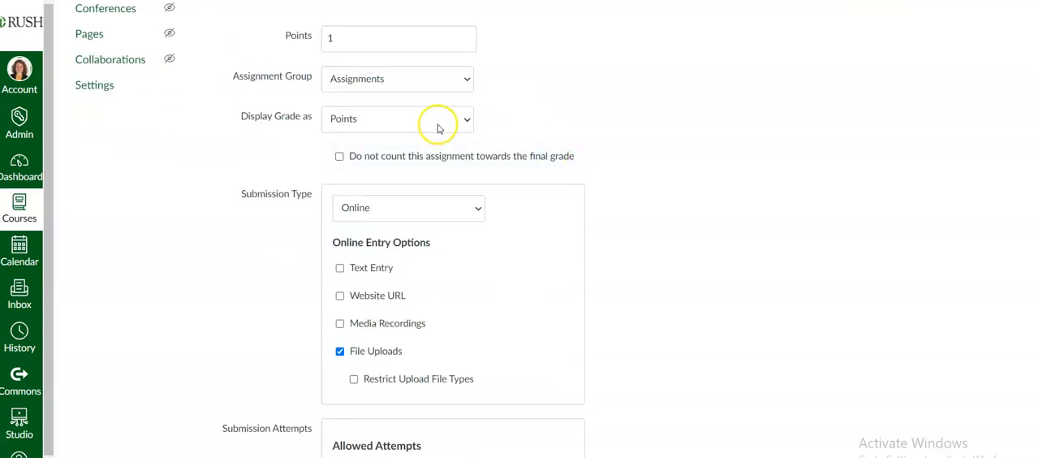
pyautogui.click(405, 83)
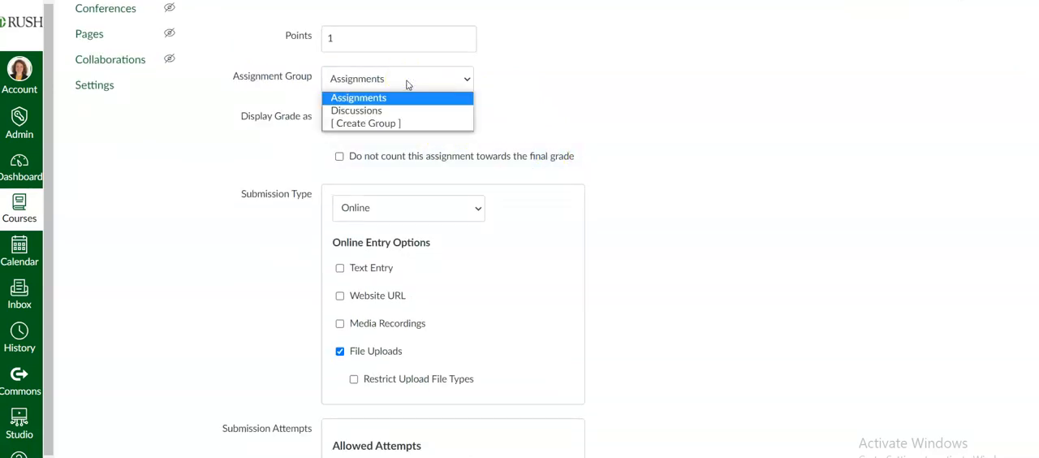
pyautogui.click(407, 81)
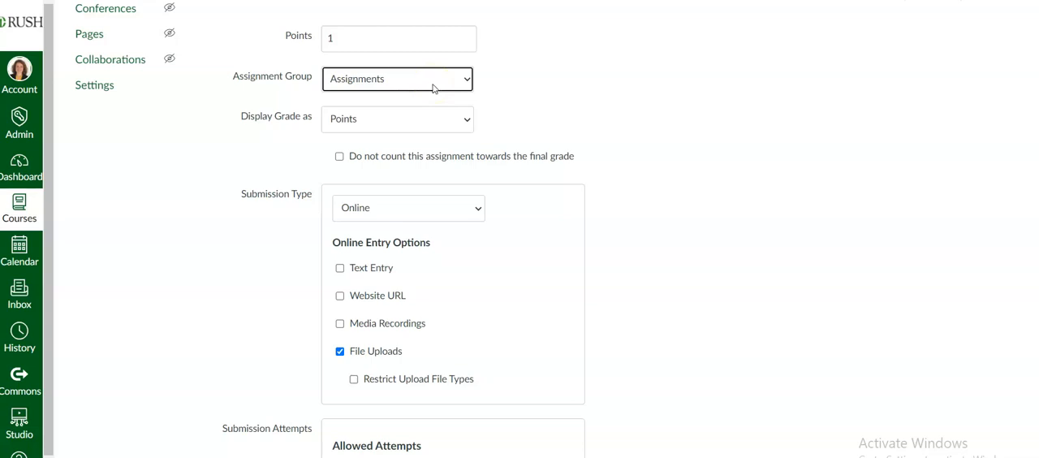
pyautogui.click(424, 81)
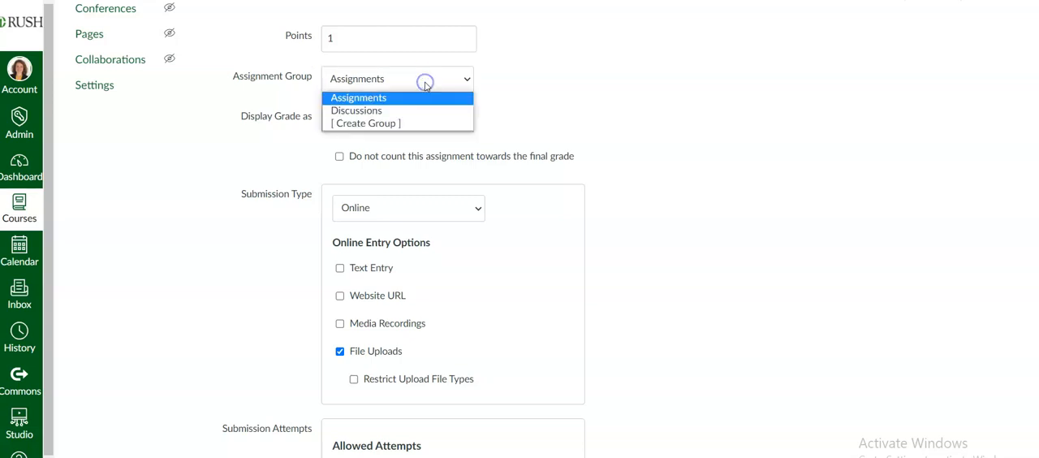
pyautogui.click(377, 113)
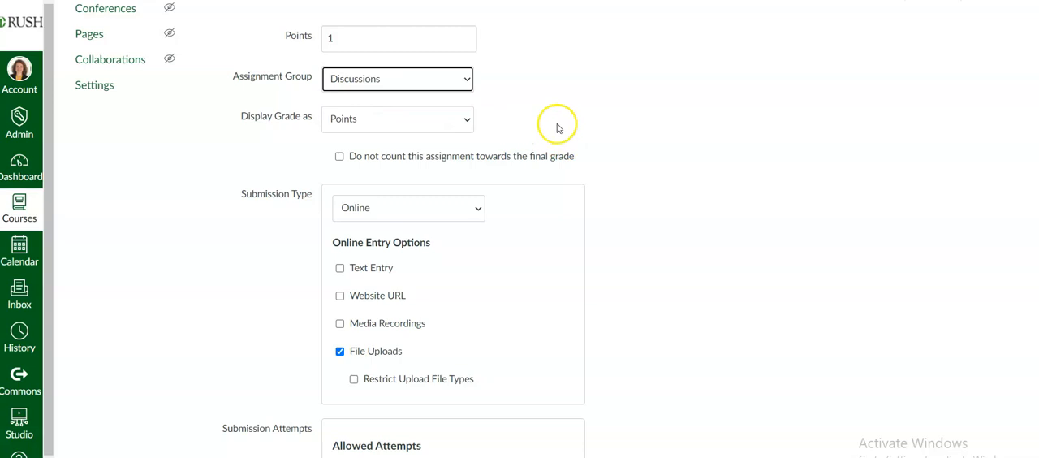
# Step: Set the grade display to Points and keep the assignment counting towards the final grade
pyautogui.scroll(-1, 557, 128)
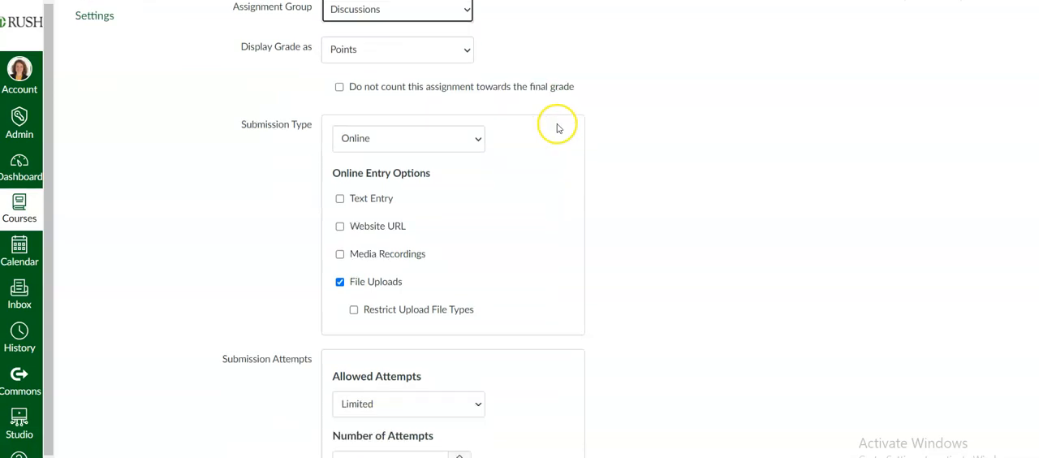
pyautogui.click(422, 55)
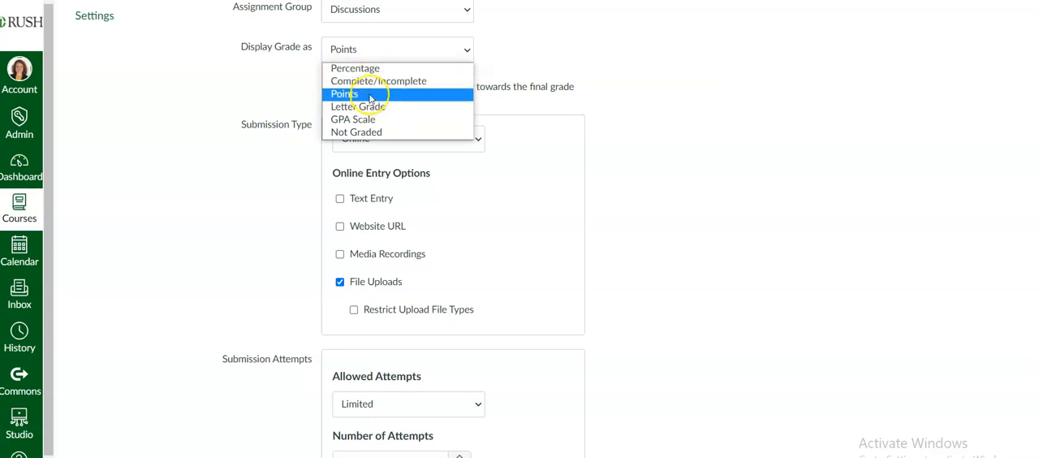
pyautogui.click(371, 94)
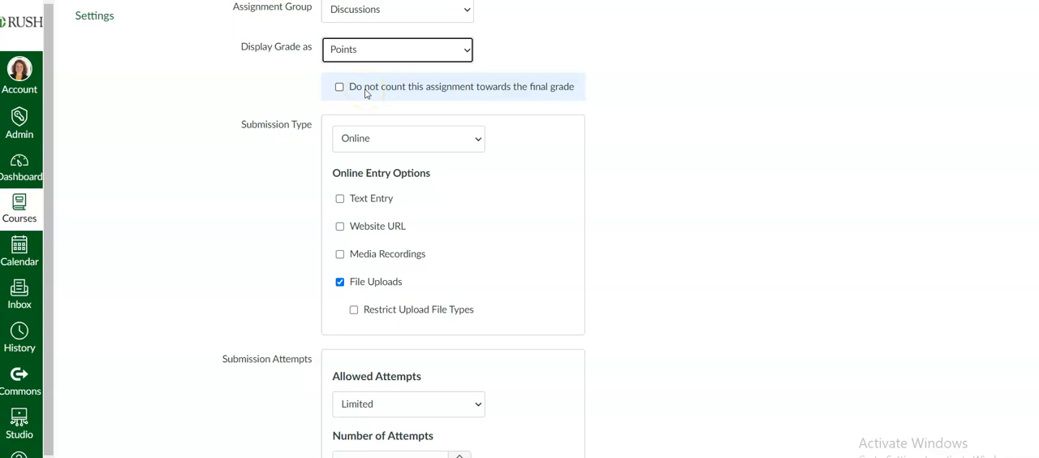
pyautogui.click(339, 87)
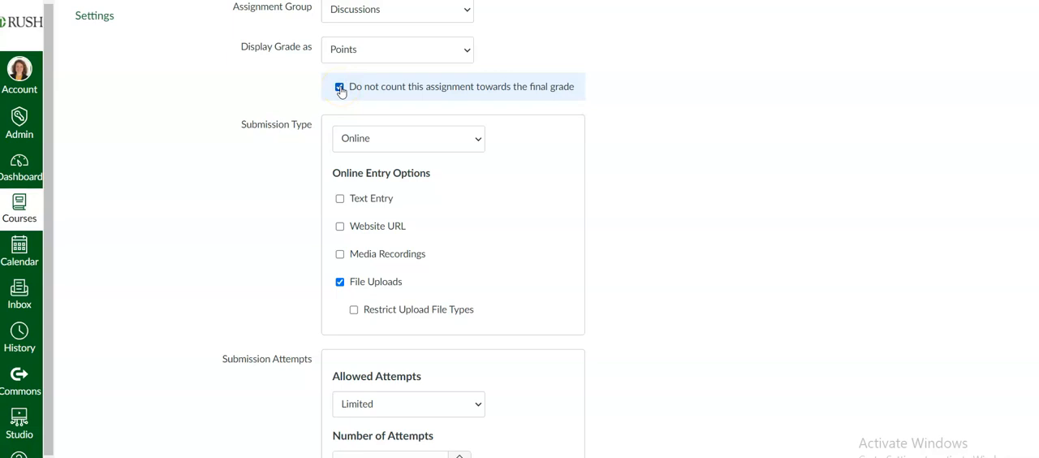
pyautogui.click(340, 88)
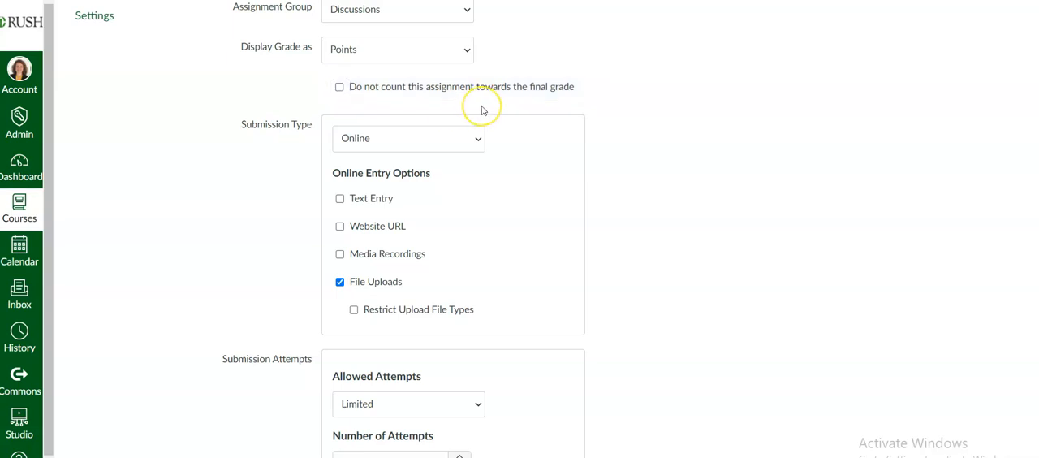
# Step: Try the External Tool submission type and the upload file type restriction, and go back to unrestricted Online file uploads
pyautogui.scroll(-1, 481, 110)
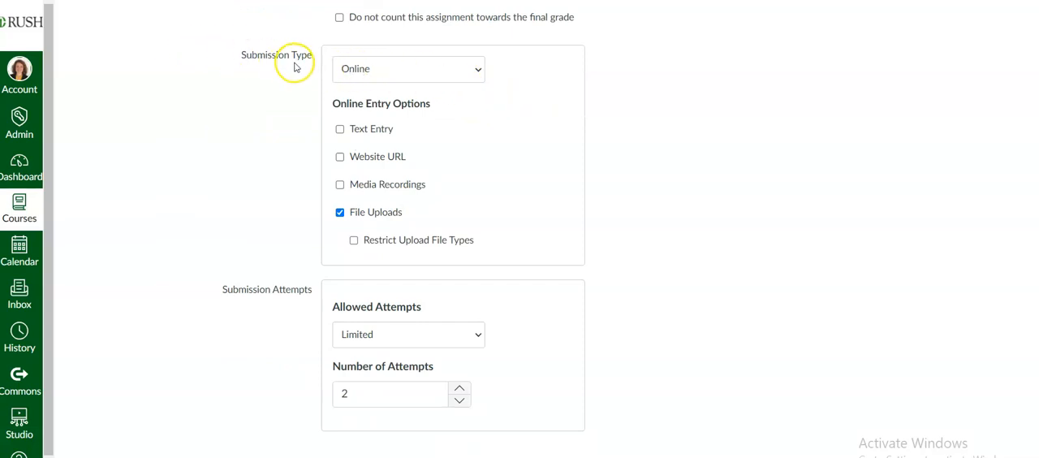
pyautogui.click(387, 70)
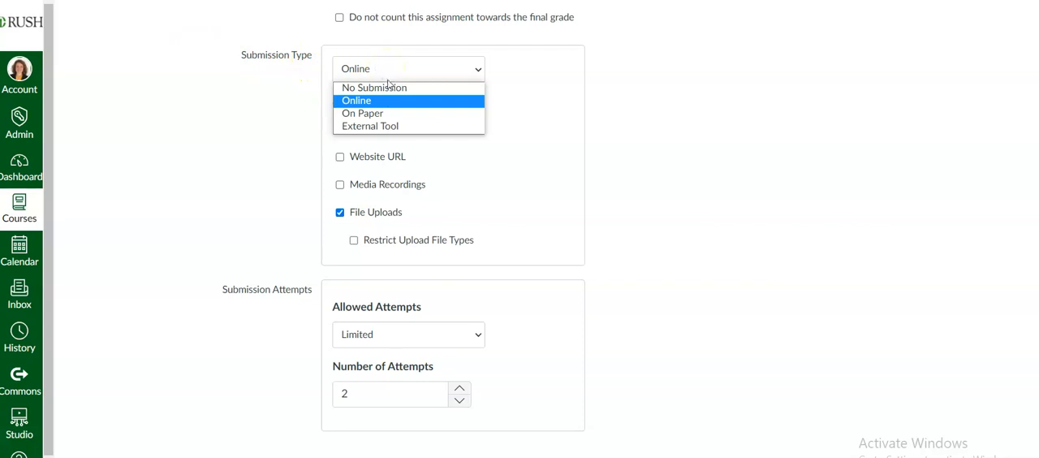
pyautogui.click(386, 126)
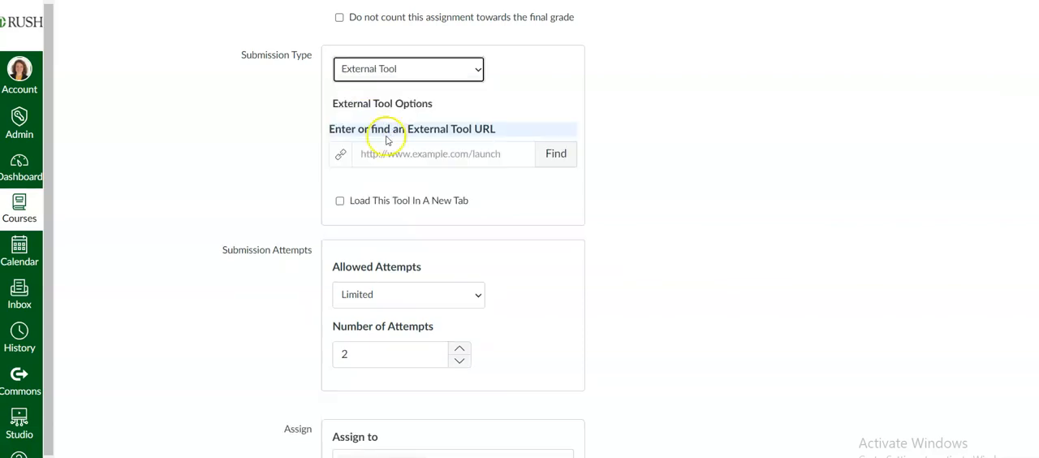
pyautogui.click(385, 151)
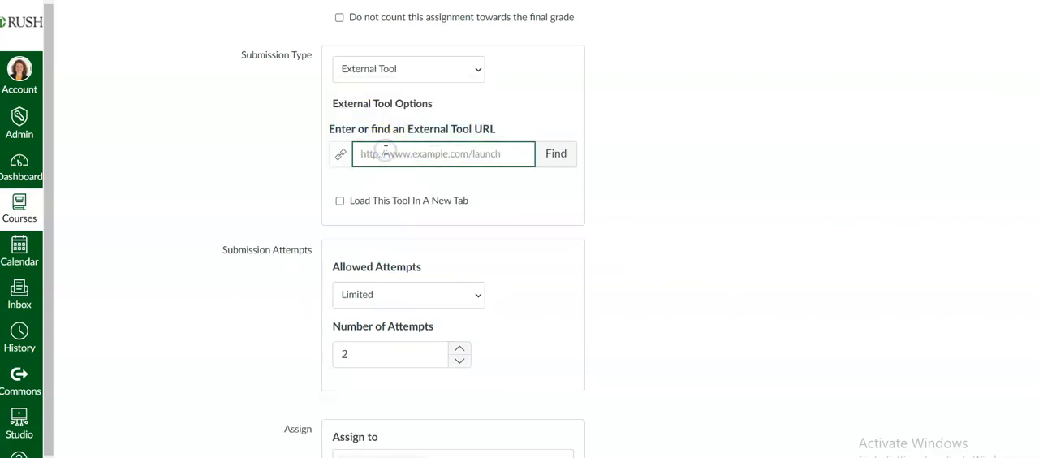
pyautogui.click(480, 76)
pyautogui.click(422, 100)
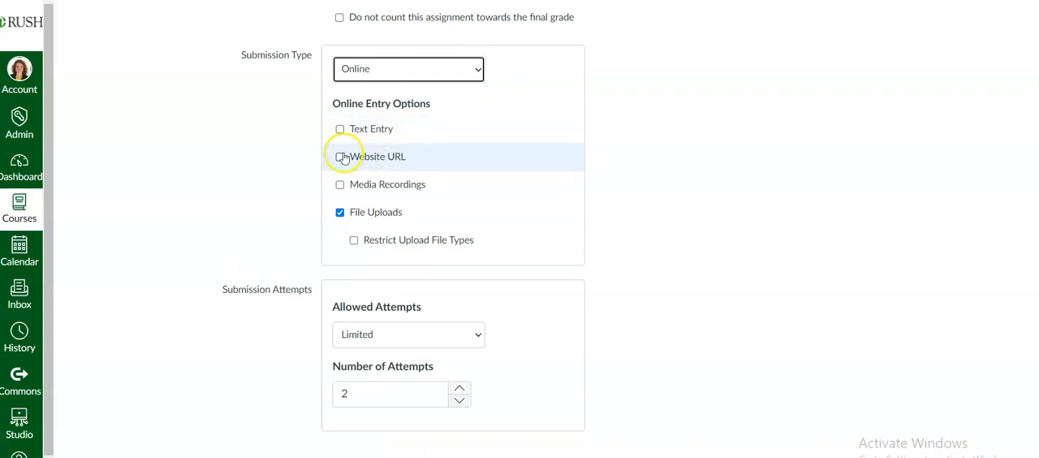
pyautogui.click(388, 246)
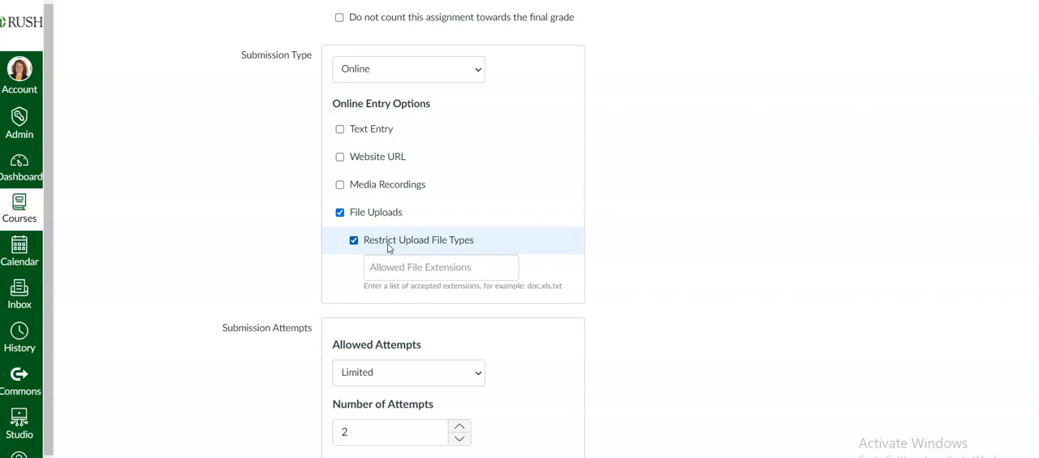
pyautogui.click(385, 243)
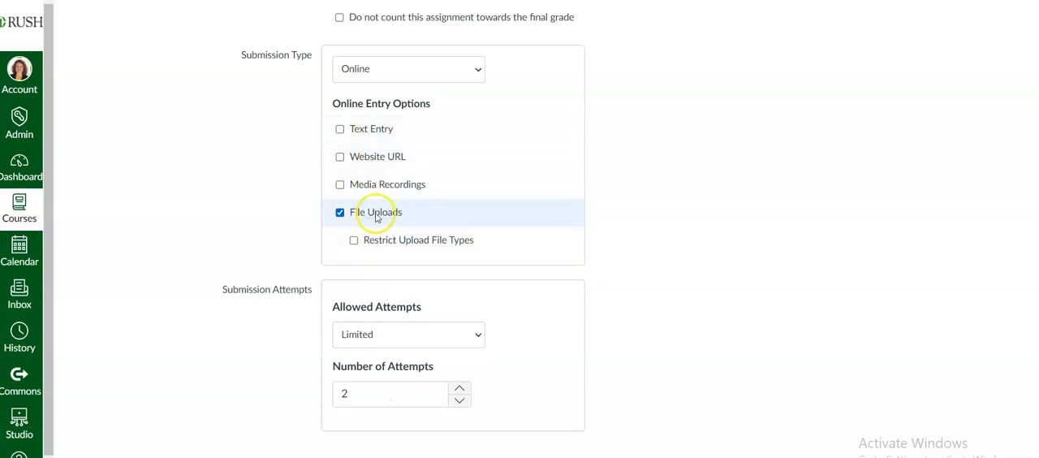
# Step: Keep the allowed submission attempts Limited and set the number of attempts to 2
pyautogui.scroll(-1, 561, 271)
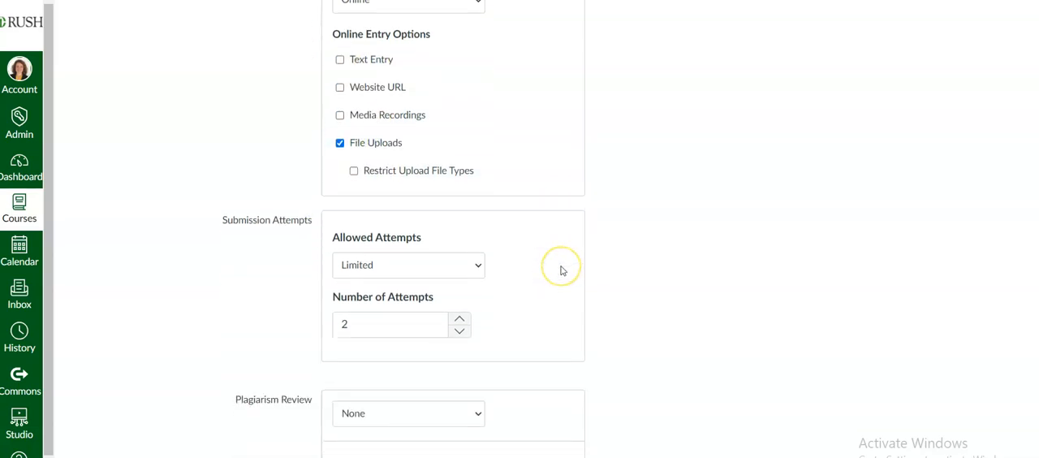
pyautogui.scroll(-2, 561, 270)
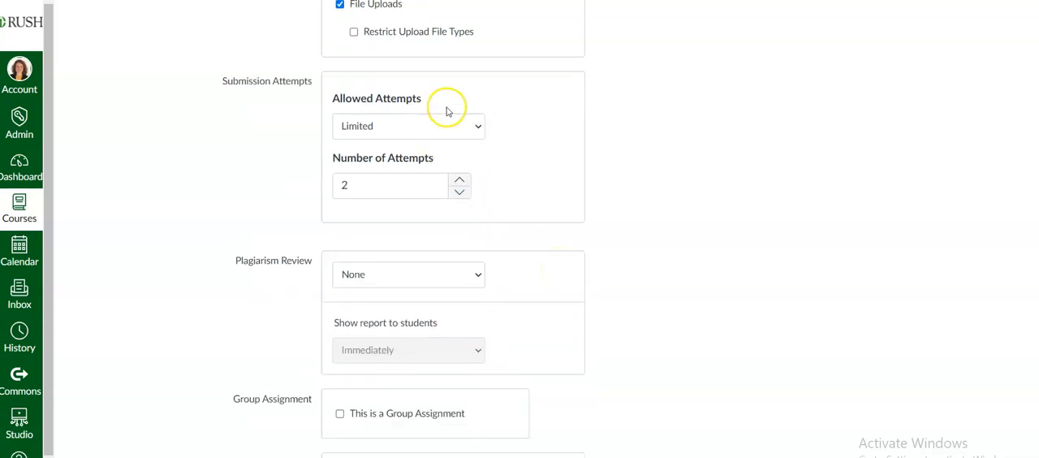
pyautogui.click(444, 130)
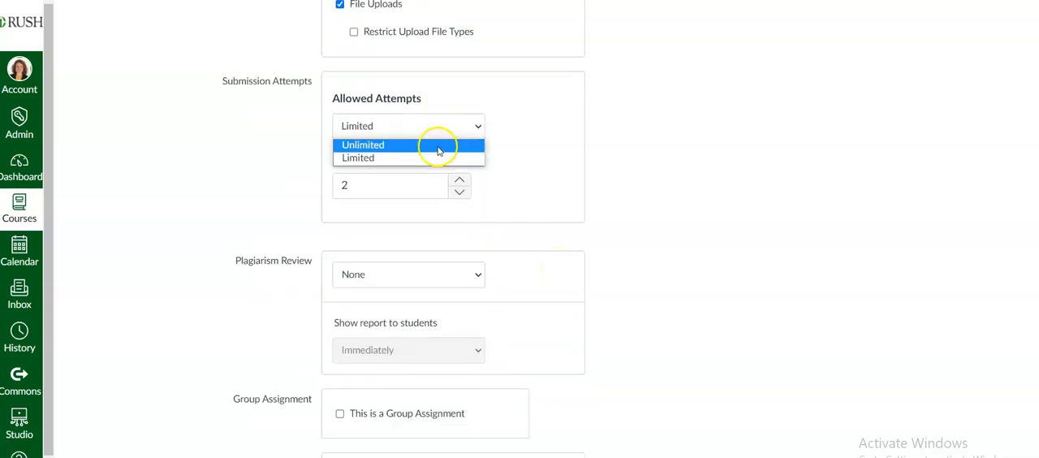
pyautogui.click(435, 158)
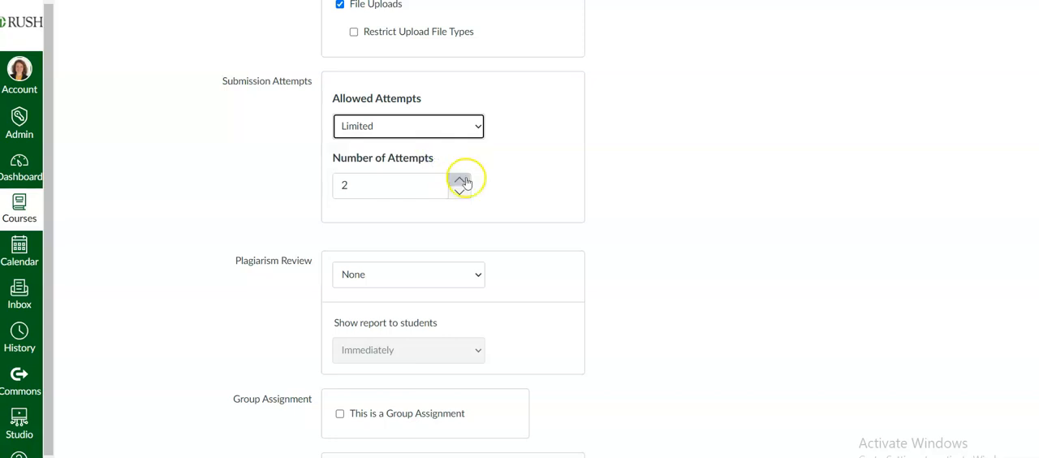
pyautogui.click(459, 180)
pyautogui.click(460, 180)
pyautogui.click(459, 193)
pyautogui.click(460, 193)
pyautogui.click(459, 193)
pyautogui.click(455, 178)
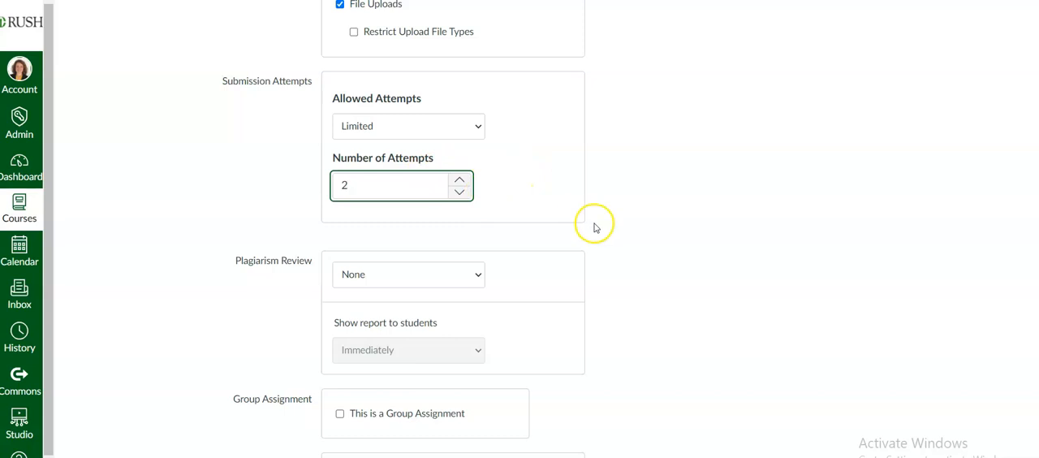
# Step: Select Turnitin for the plagiarism review and look through its repository, comparison and similarity report options
pyautogui.scroll(-2, 595, 225)
pyautogui.scroll(-1, 596, 227)
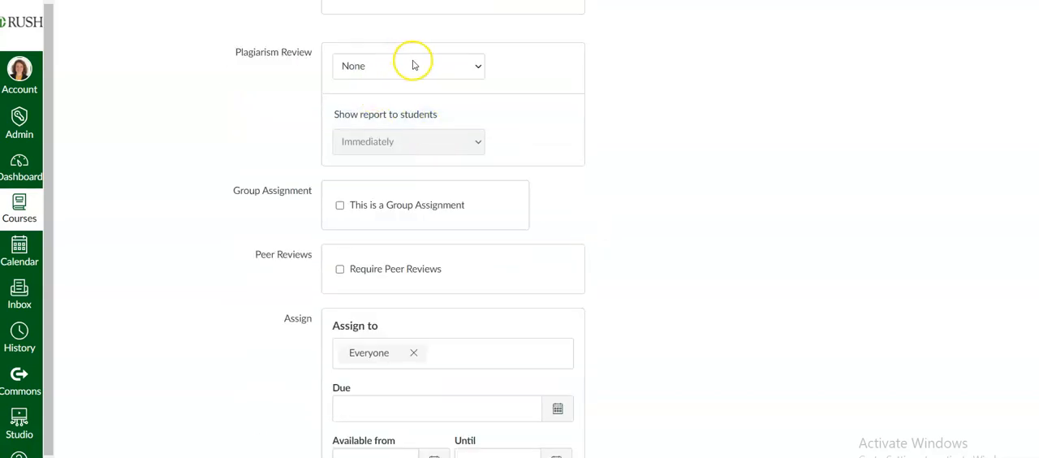
pyautogui.click(477, 68)
pyautogui.click(460, 99)
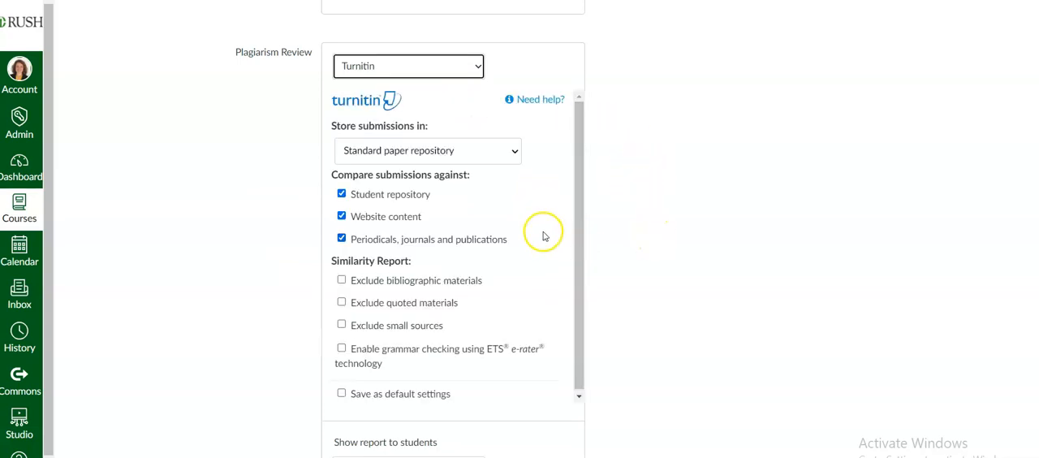
pyautogui.scroll(-1, 544, 236)
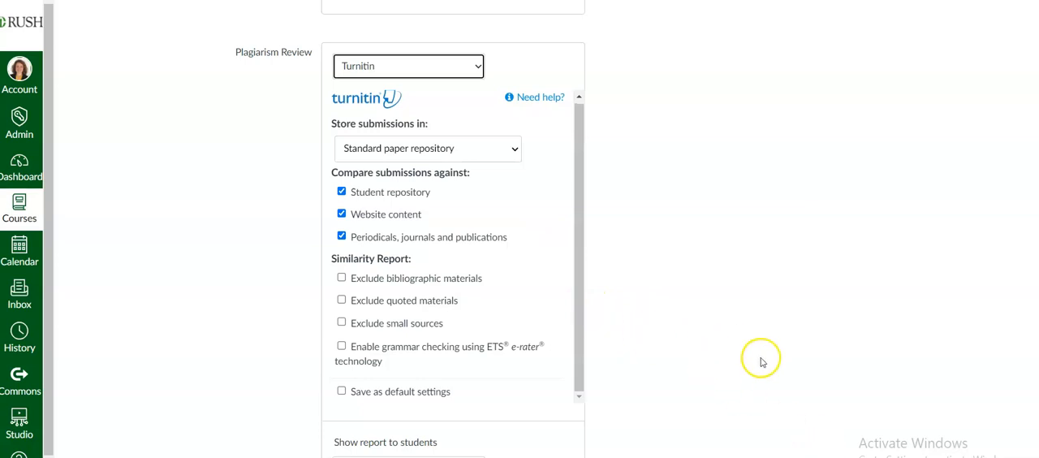
pyautogui.scroll(-2, 761, 362)
pyautogui.scroll(-2, 762, 364)
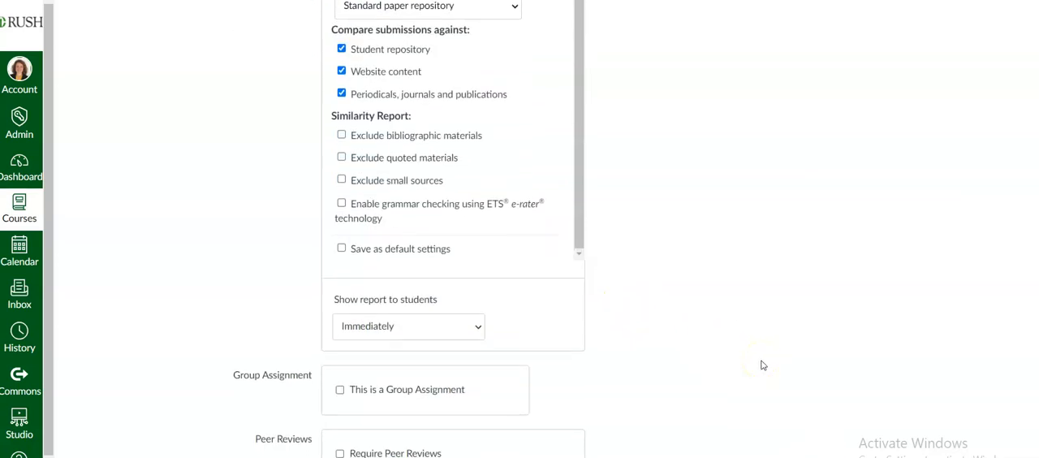
pyautogui.scroll(-6, 761, 364)
pyautogui.scroll(-1, 761, 364)
# Step: Return the plagiarism review to None
pyautogui.scroll(10, 761, 364)
pyautogui.click(473, 157)
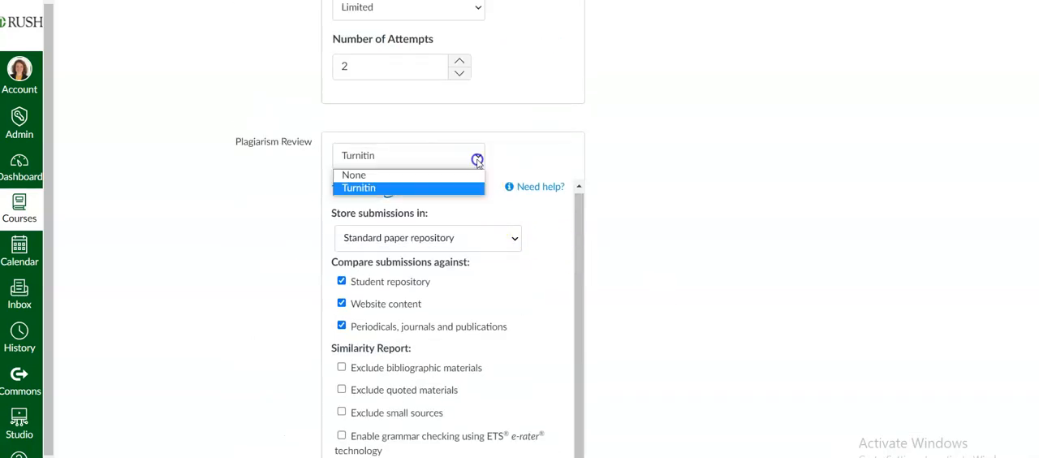
pyautogui.click(455, 175)
# Step: Try the group assignment option, view the existing group sets, and turn the option off without choosing one
pyautogui.scroll(-1, 617, 213)
pyautogui.scroll(-3, 617, 215)
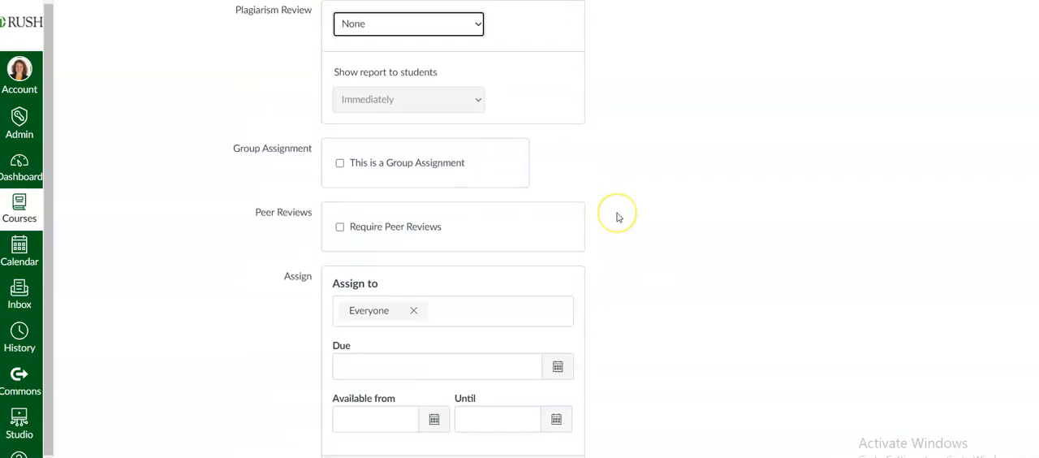
pyautogui.scroll(1, 470, 32)
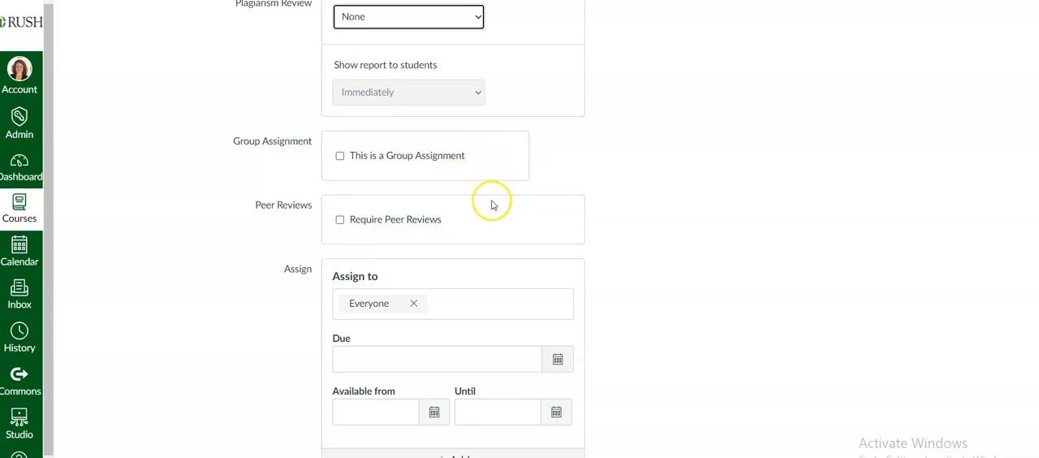
pyautogui.scroll(-1, 441, 209)
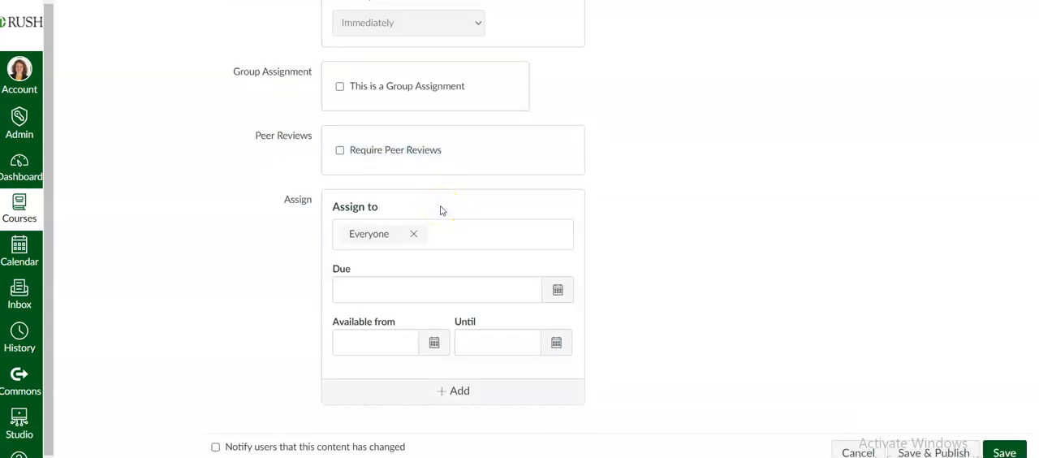
pyautogui.click(375, 88)
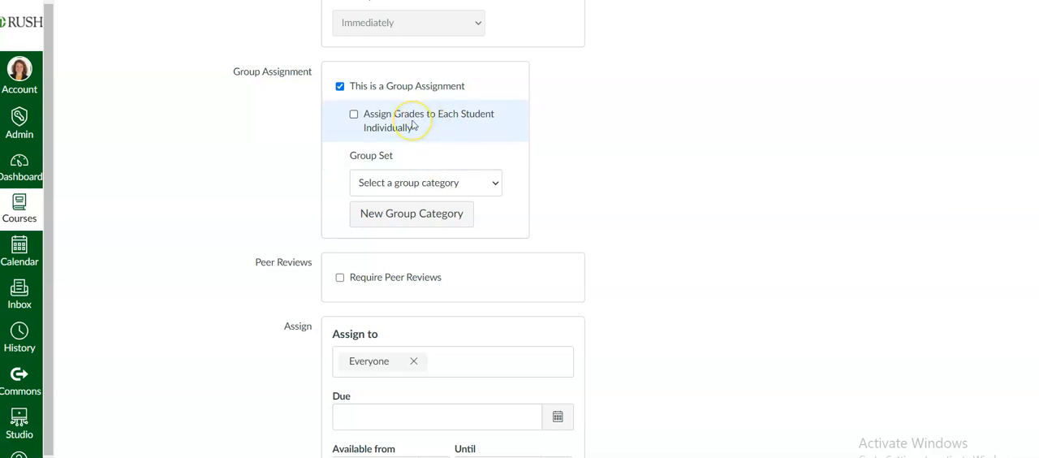
pyautogui.click(432, 183)
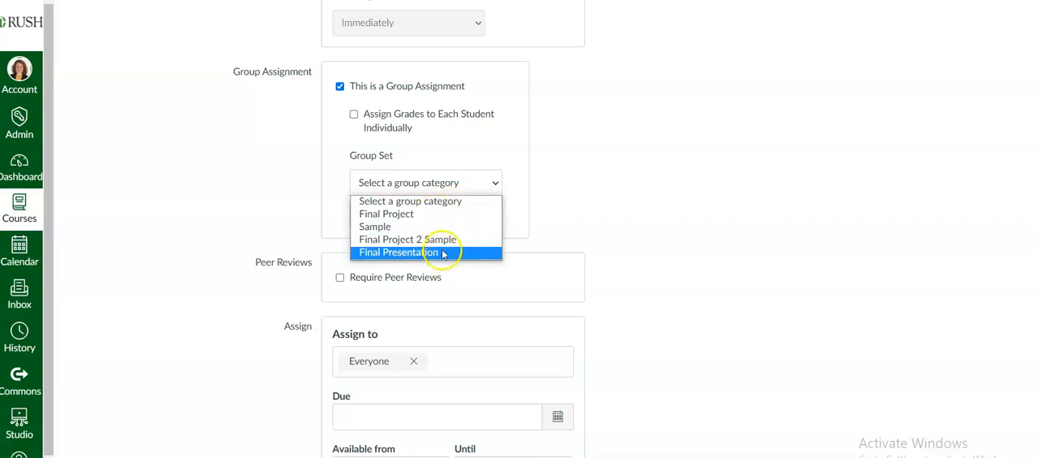
pyautogui.click(506, 216)
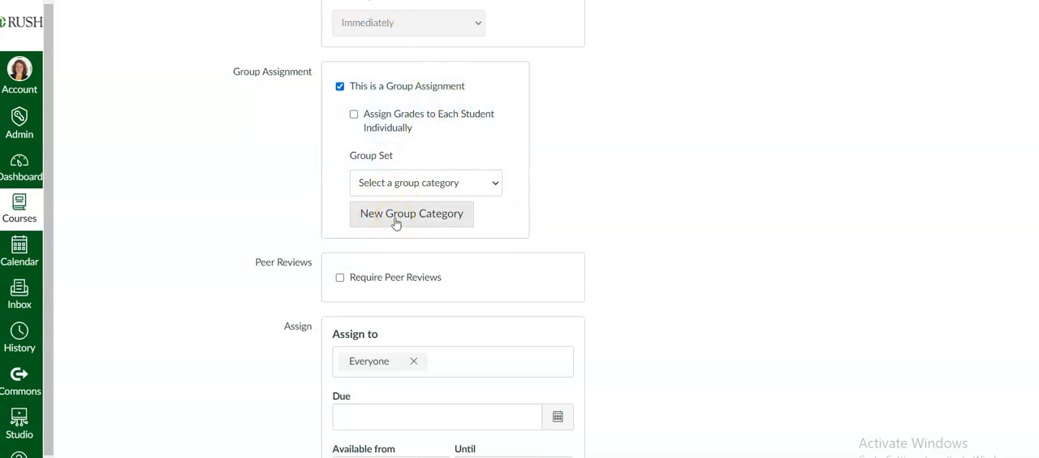
pyautogui.click(397, 90)
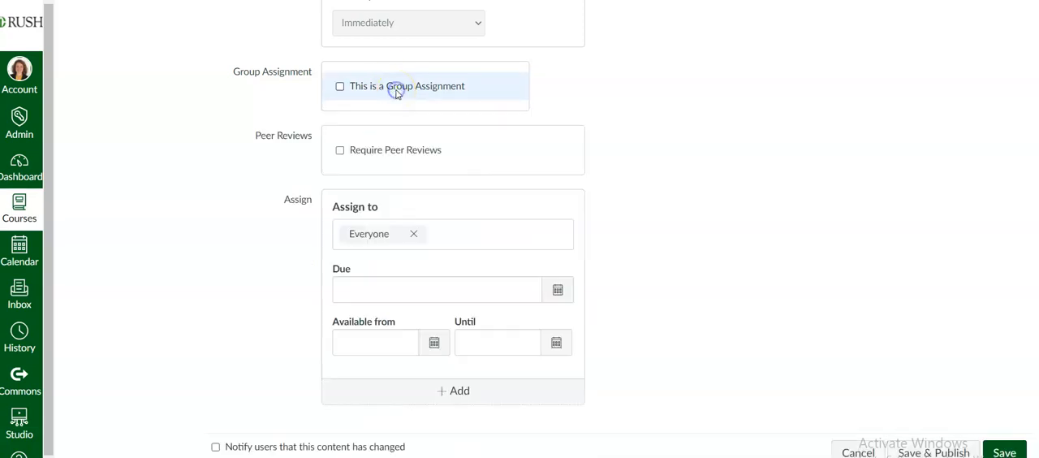
# Step: Turn on required peer reviews to view the assignment and anonymity options, and turn them off again
pyautogui.click(363, 152)
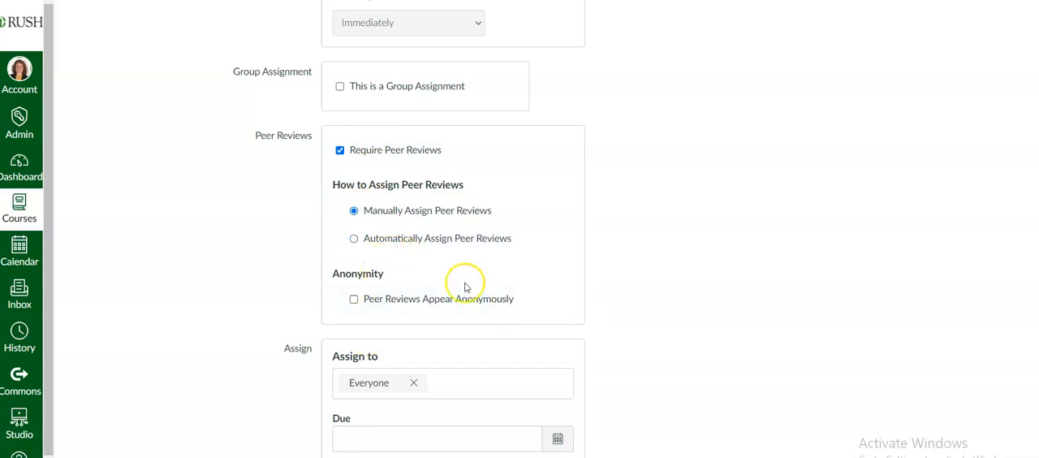
pyautogui.click(412, 156)
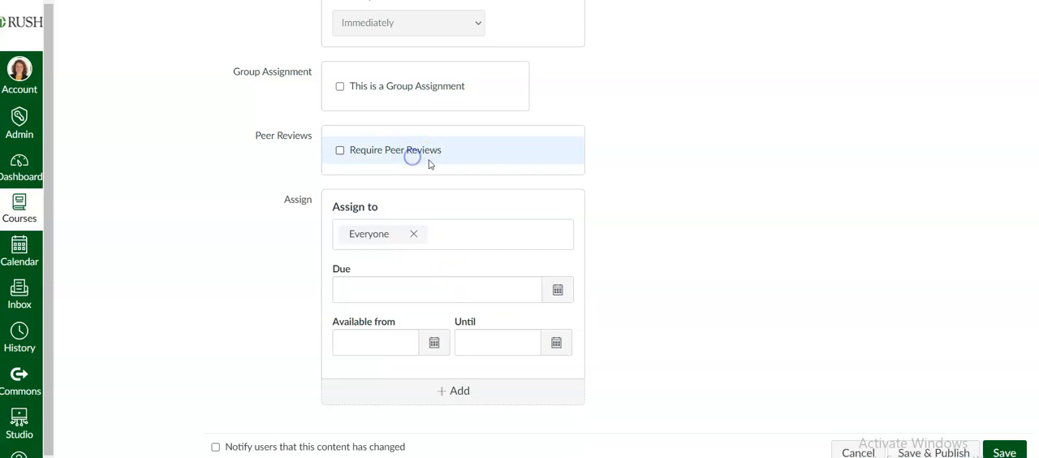
# Step: Check which course sections the assignment can be assigned to, keeping it assigned to Everyone
pyautogui.scroll(-1, 576, 192)
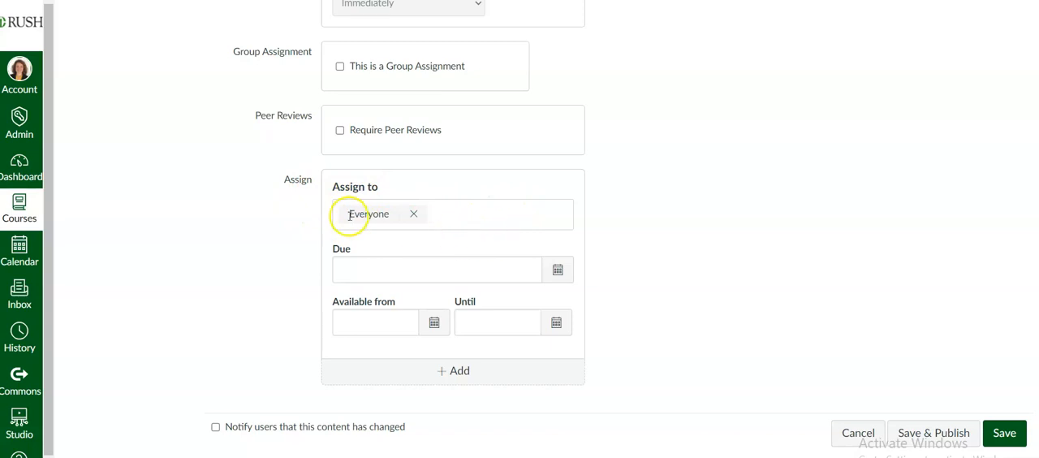
pyautogui.click(437, 215)
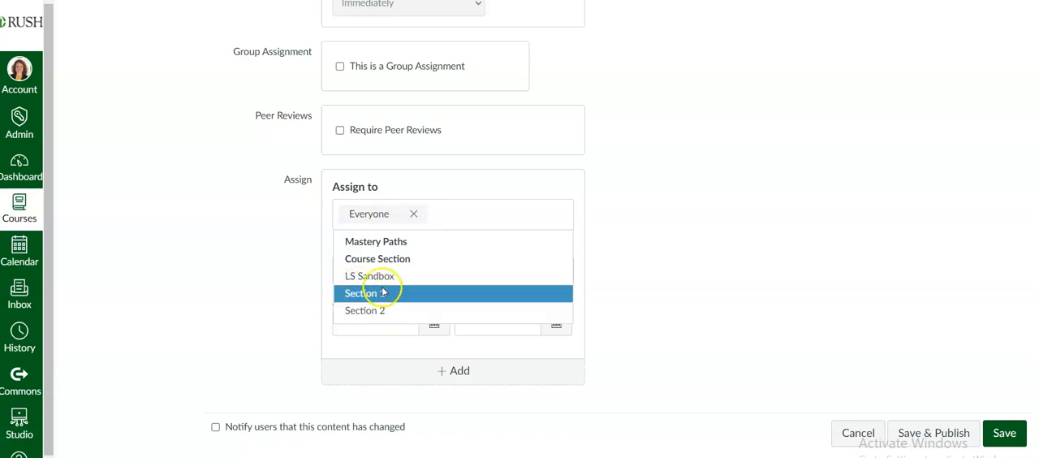
pyautogui.click(475, 217)
pyautogui.click(601, 237)
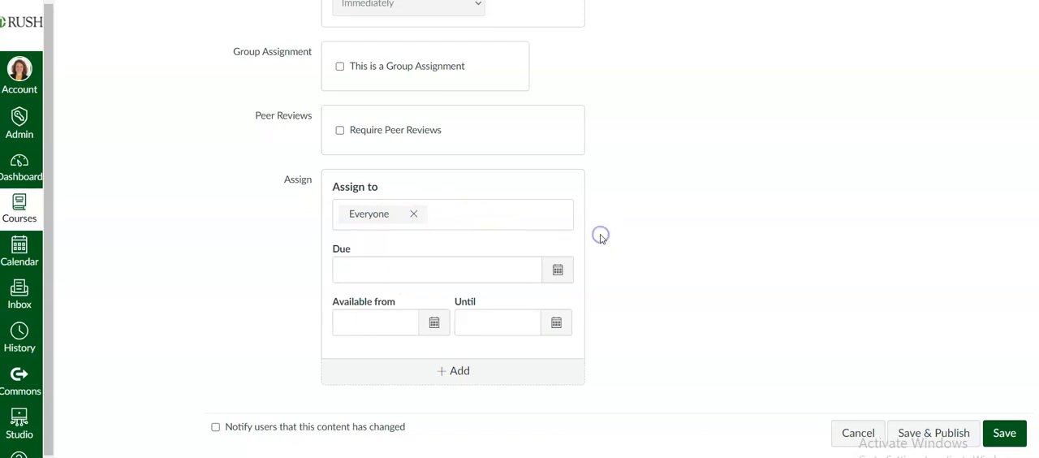
# Step: Set the assignment's due date to Apr 30, 2021 at 11:59pm
pyautogui.click(555, 272)
pyautogui.click(464, 414)
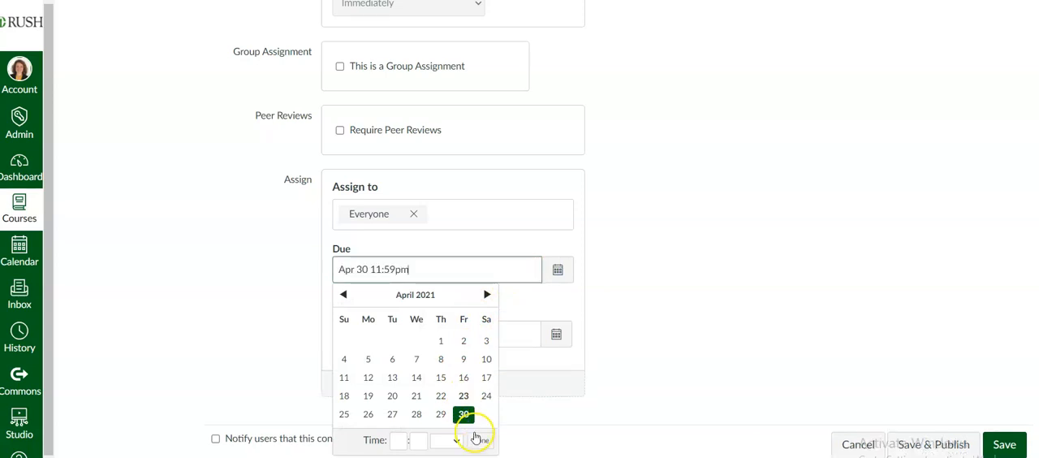
pyautogui.click(477, 439)
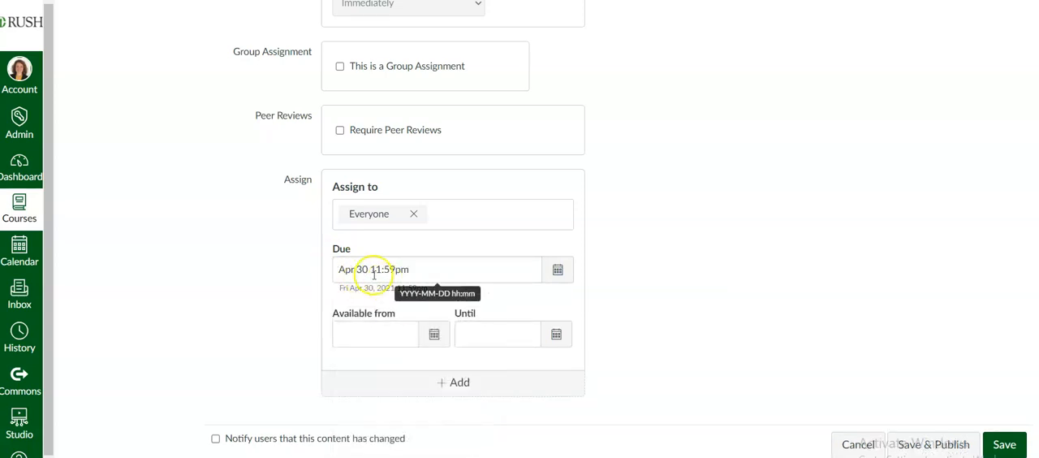
pyautogui.click(421, 272)
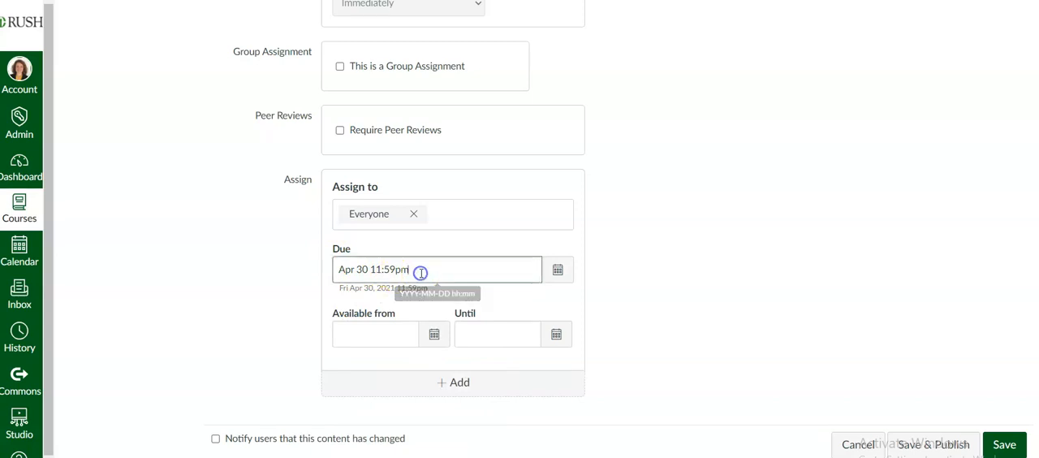
pyautogui.click(558, 271)
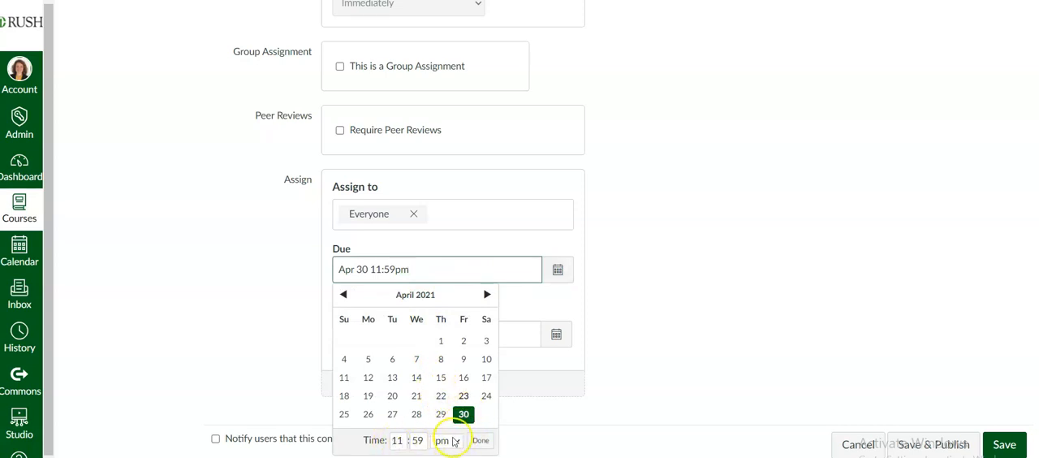
pyautogui.click(478, 441)
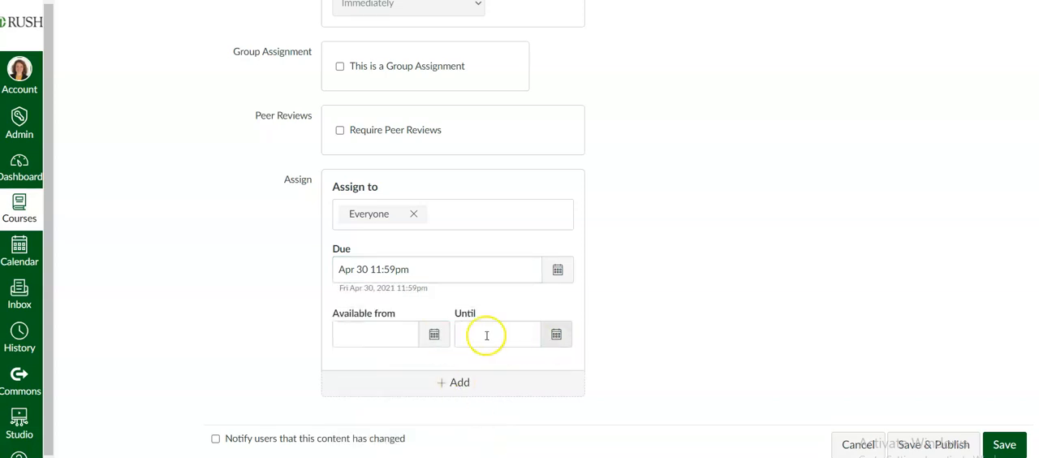
# Step: Set the assignment's Available from date to Apr 23, 2021 at 12am
pyautogui.click(434, 345)
pyautogui.click(466, 261)
pyautogui.click(511, 359)
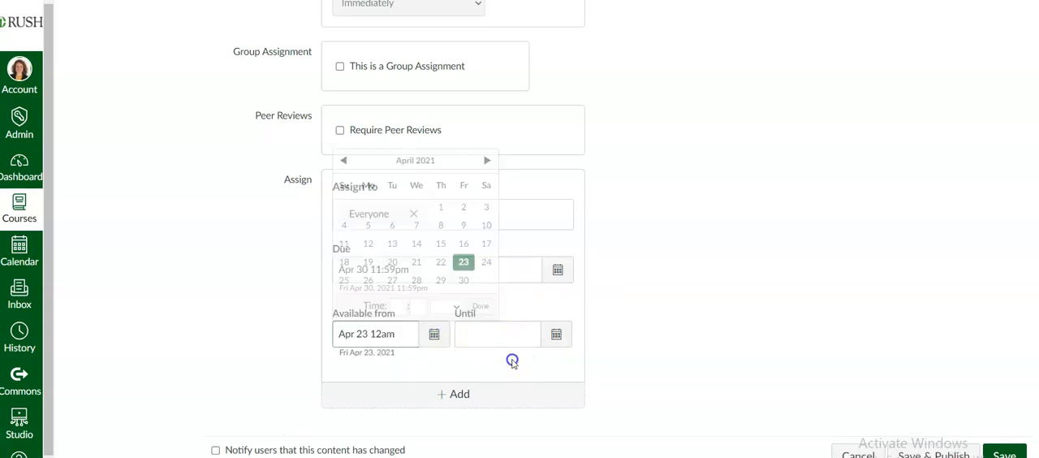
# Step: Set the assignment's Until date to Apr 30, 2021 at 11:59pm
pyautogui.click(554, 335)
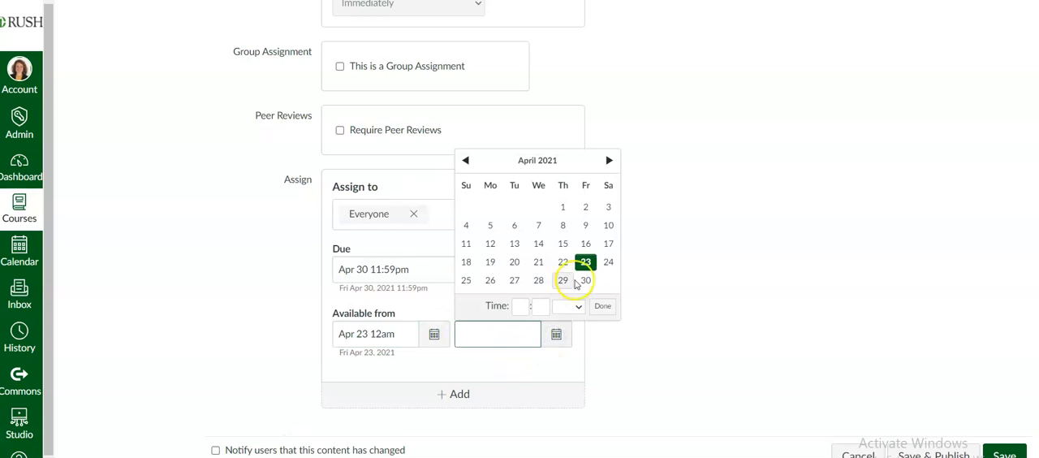
pyautogui.click(584, 282)
pyautogui.click(601, 307)
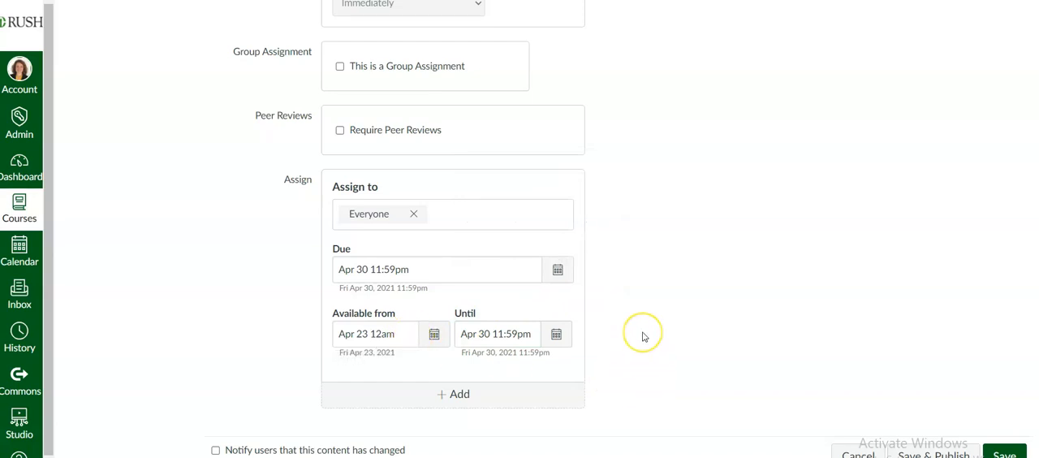
# Step: Add a second assign-to entry below Everyone and view its Mastery Paths and course section choices without selecting any
pyautogui.scroll(-1, 643, 336)
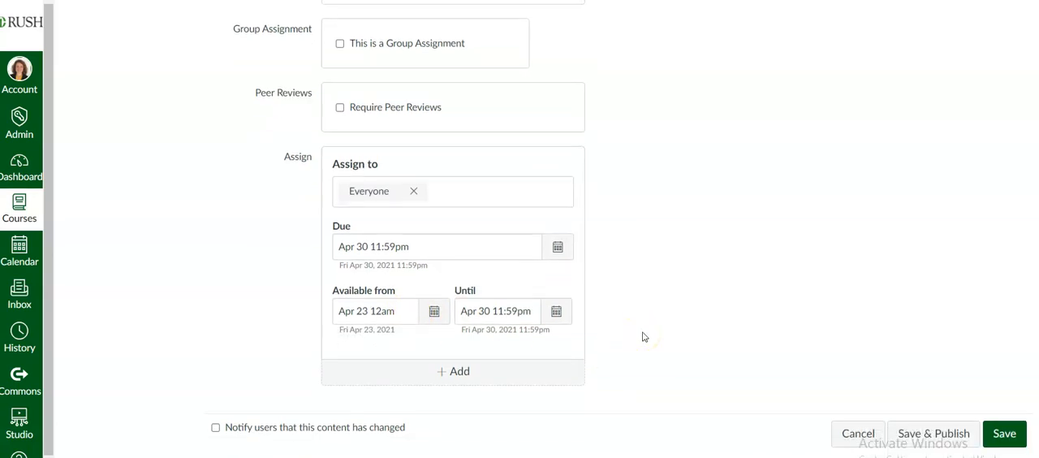
pyautogui.click(530, 366)
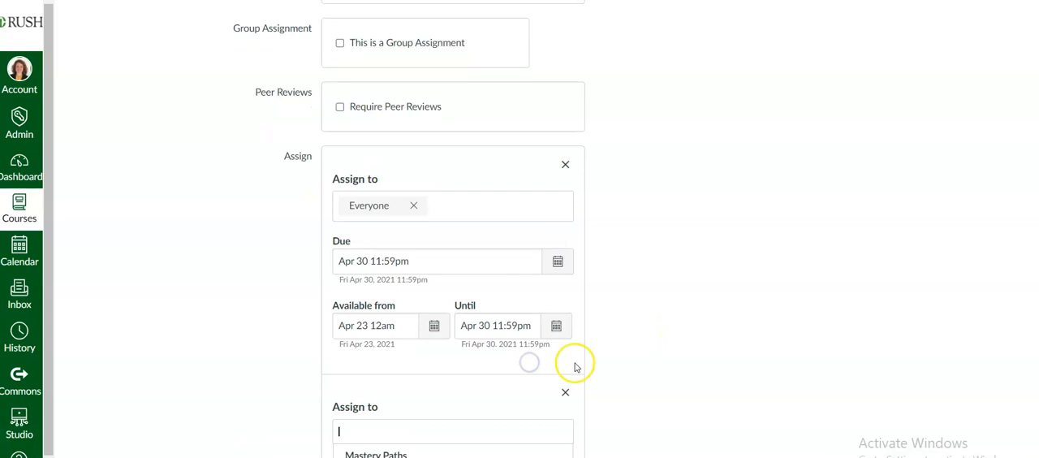
pyautogui.scroll(-2, 647, 362)
pyautogui.scroll(-1, 655, 353)
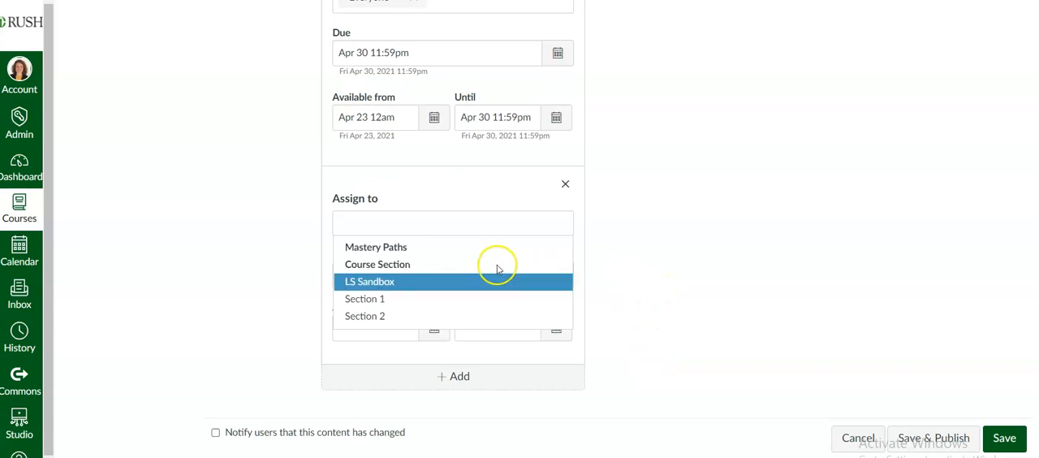
pyautogui.click(445, 184)
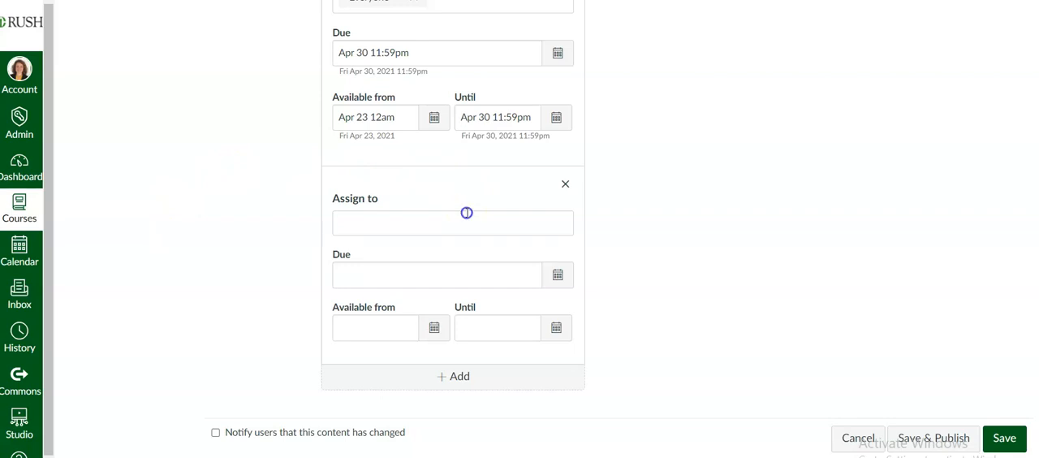
pyautogui.click(466, 213)
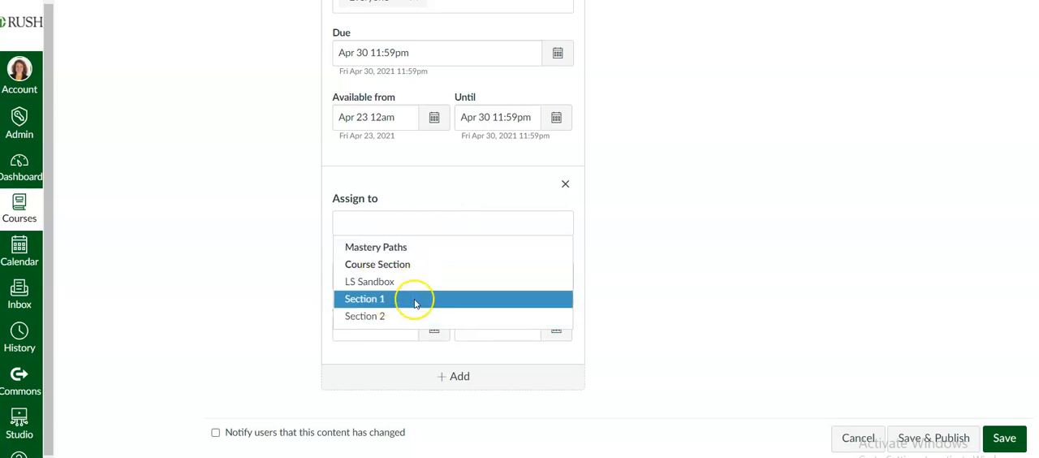
pyautogui.click(590, 287)
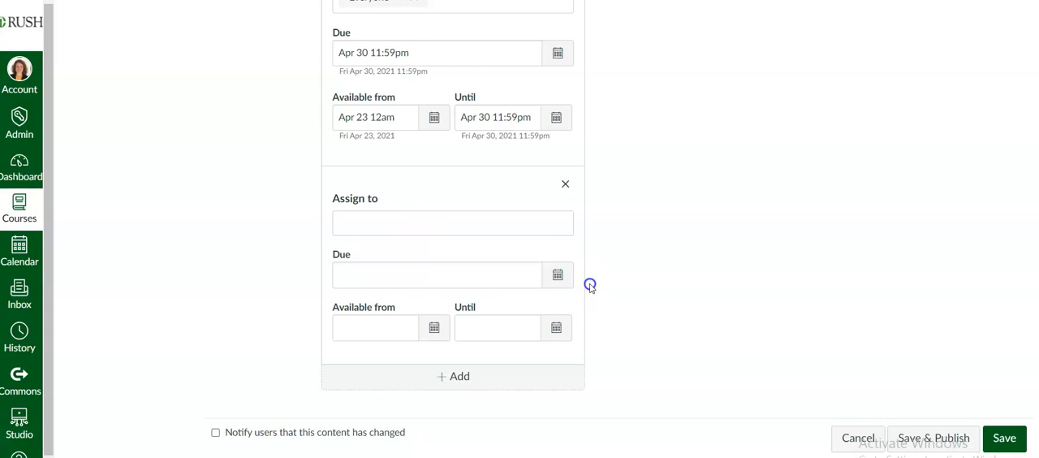
pyautogui.click(442, 228)
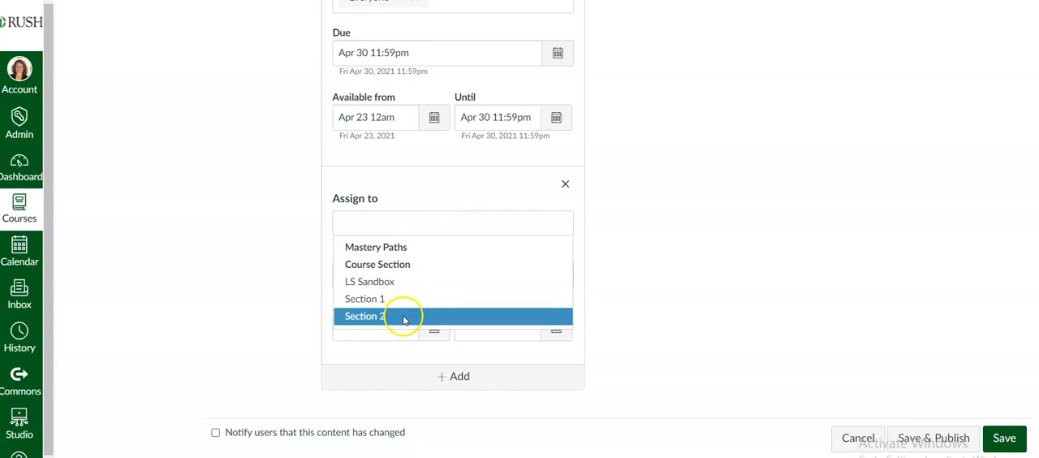
pyautogui.click(634, 251)
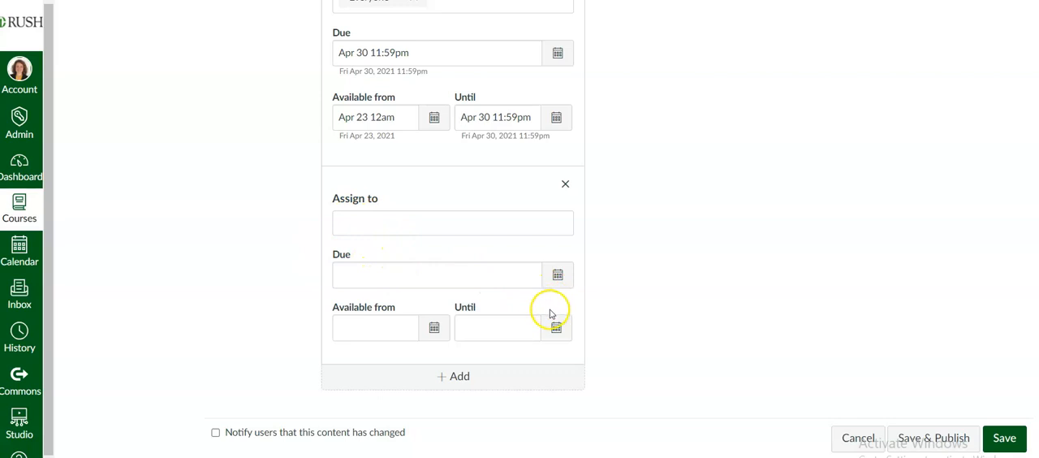
# Step: Add a third assign-to entry, and remove both extra entries so only the Everyone entry is kept
pyautogui.click(458, 376)
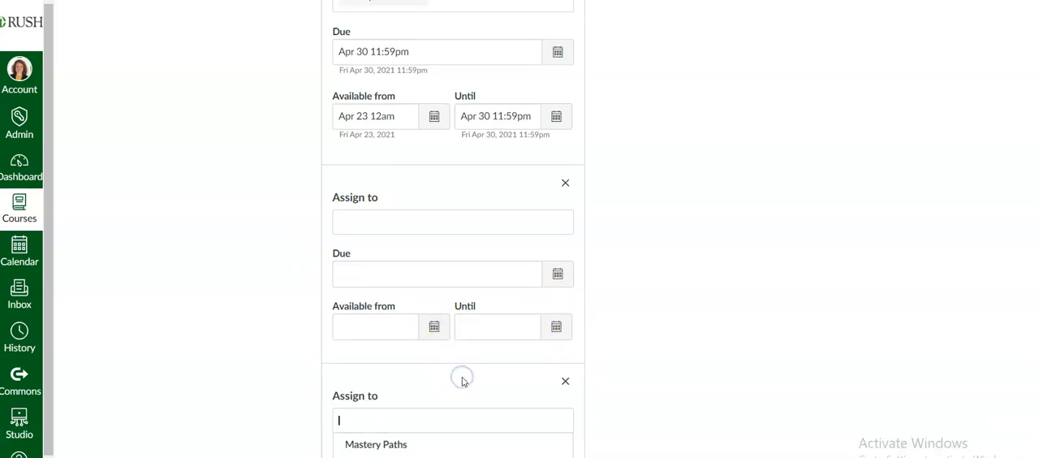
pyautogui.scroll(-3, 463, 380)
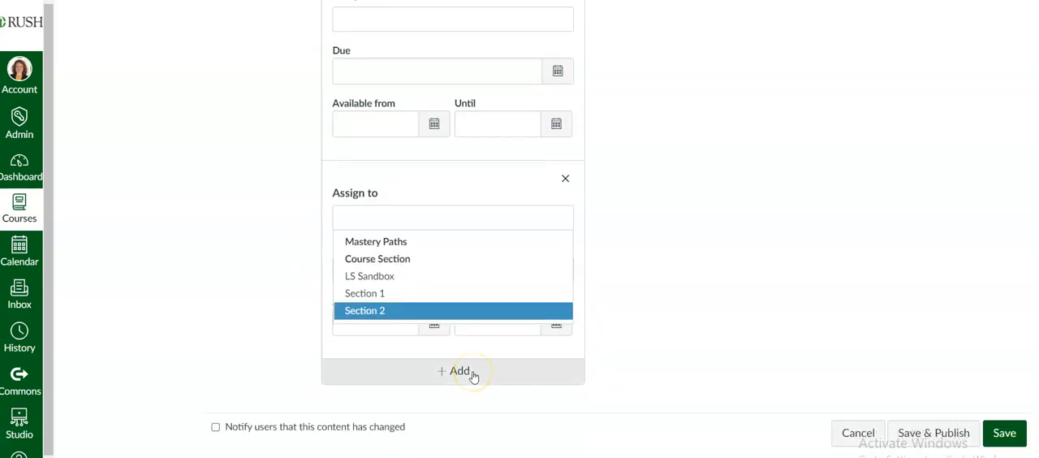
pyautogui.click(565, 179)
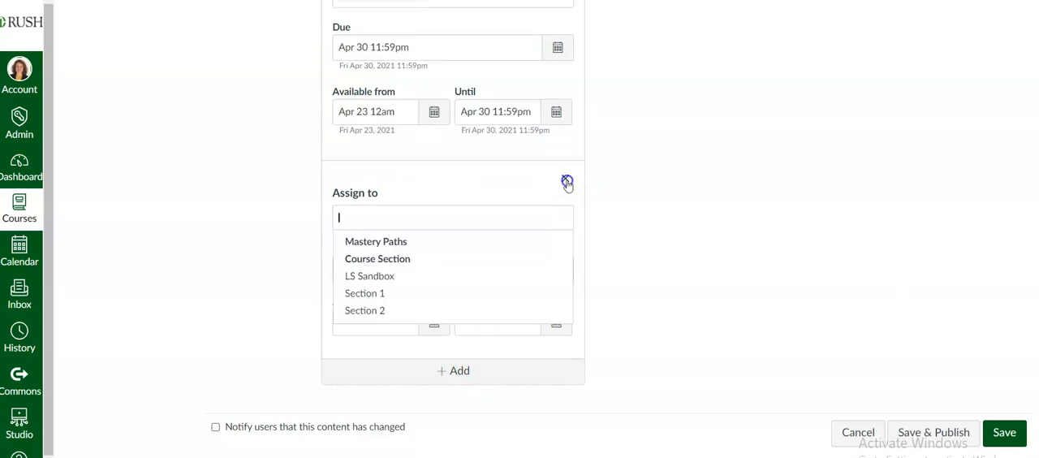
pyautogui.scroll(1, 568, 184)
pyautogui.scroll(1, 567, 185)
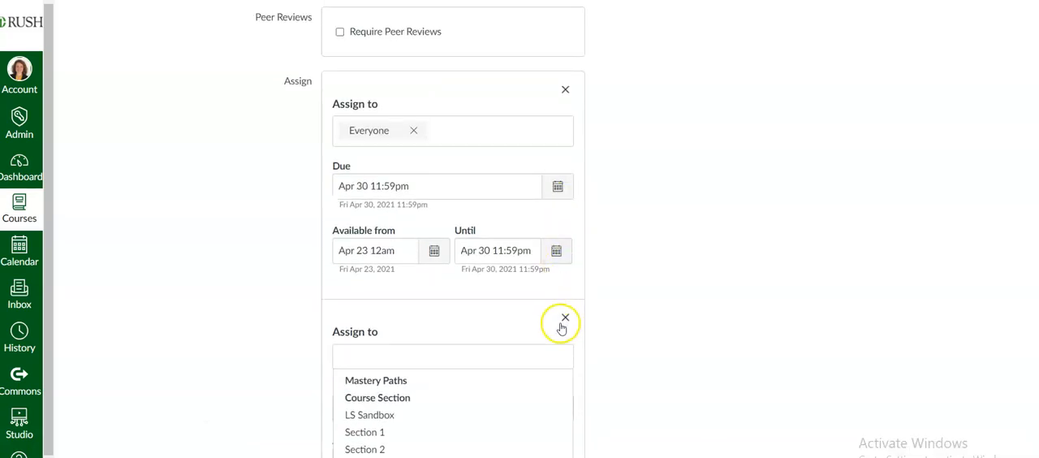
pyautogui.click(561, 324)
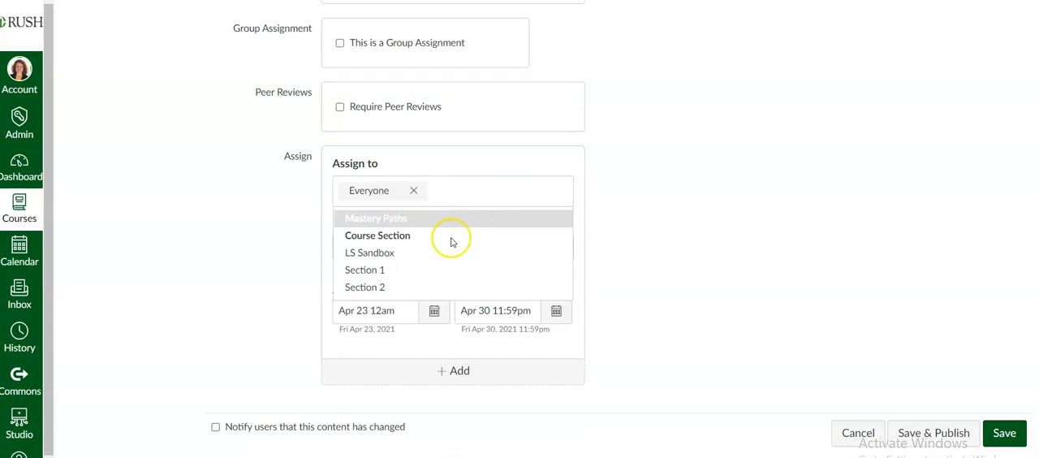
pyautogui.click(597, 235)
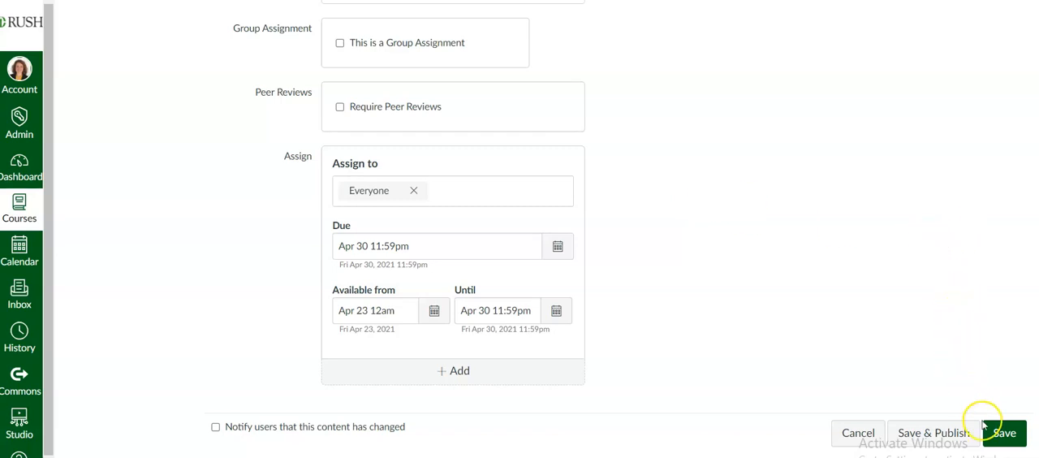
# Step: Save the assignment and publish Test Assignment 2 from the course's assignment list
pyautogui.click(1005, 431)
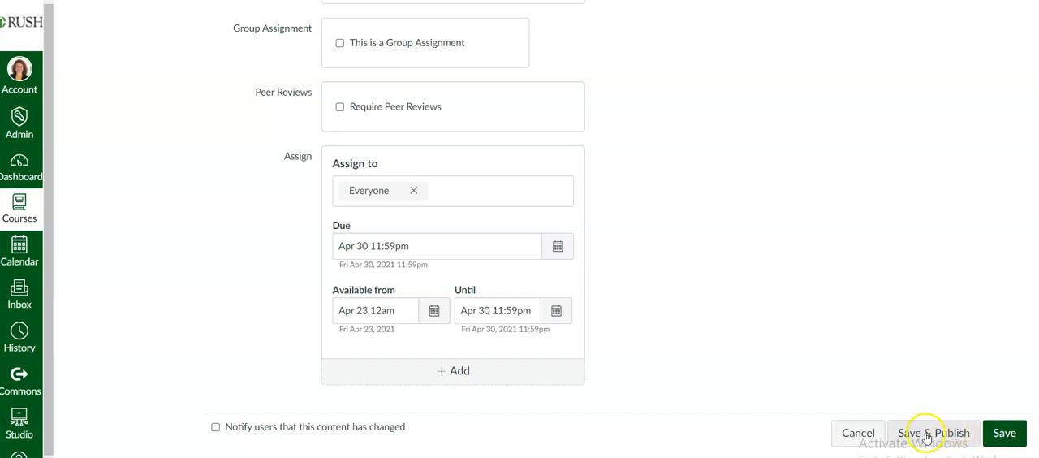
pyautogui.click(1005, 433)
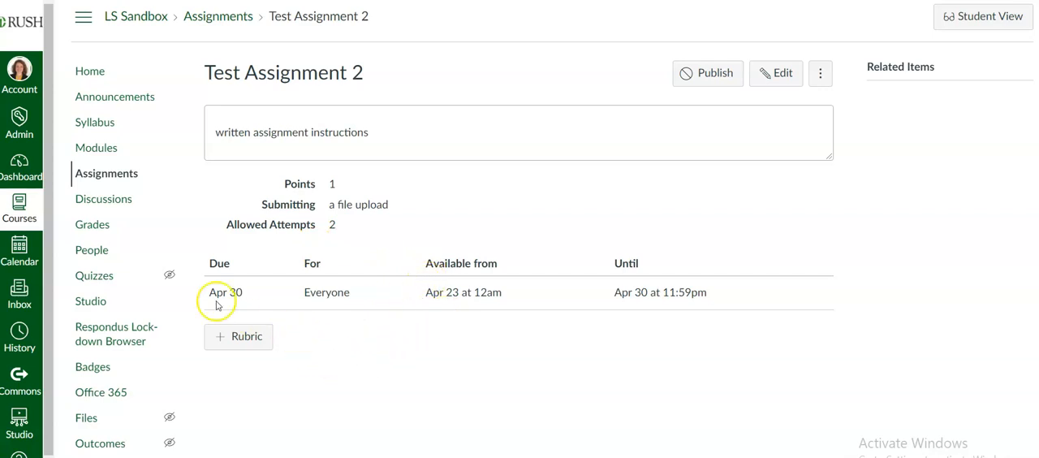
pyautogui.click(121, 172)
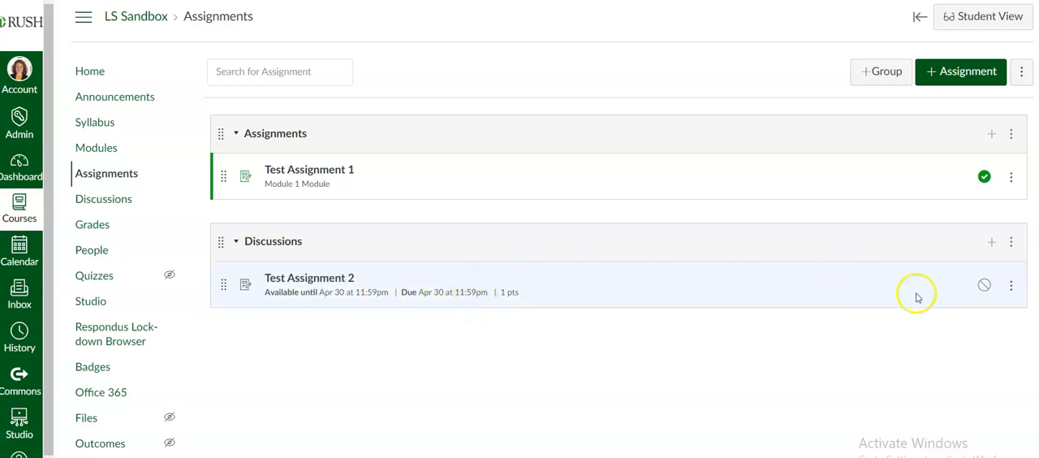
pyautogui.click(984, 288)
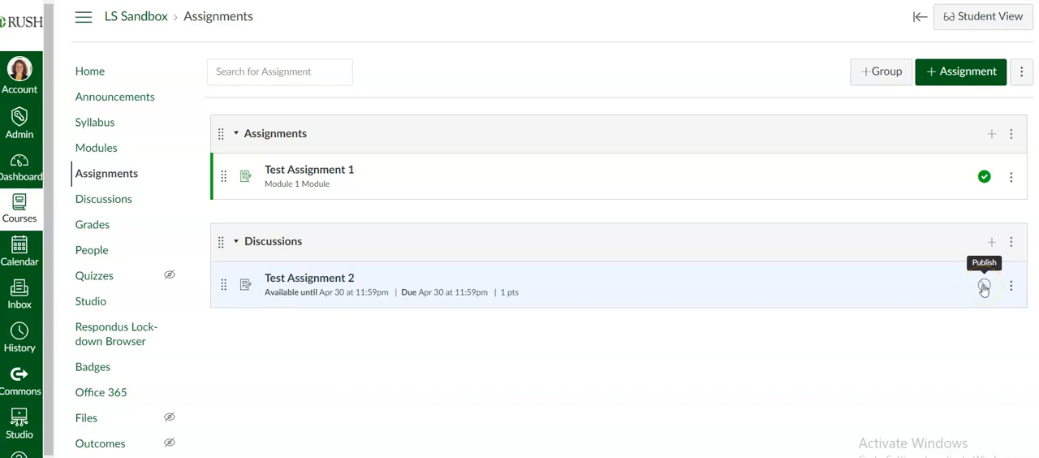
pyautogui.click(983, 286)
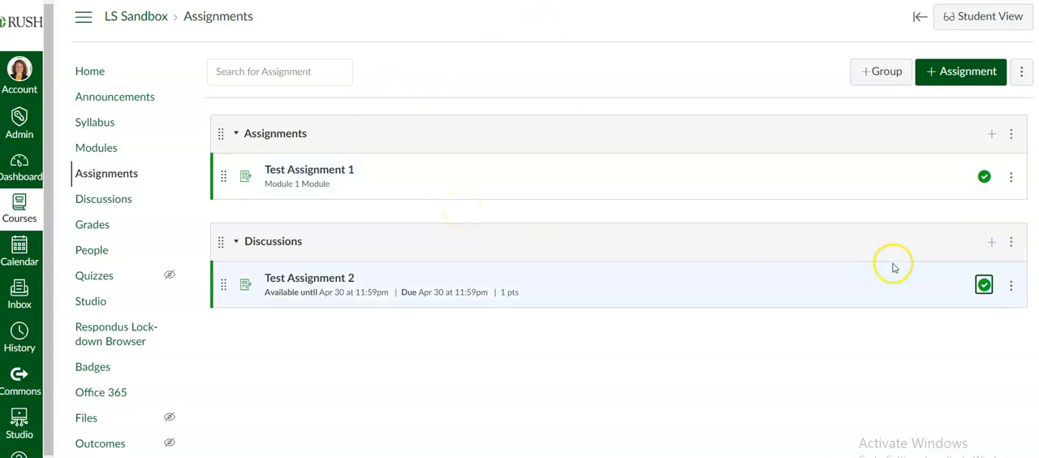
# Step: Check the management options for Test Assignment 2 and move it into the Assignments group above Test Assignment 1
pyautogui.click(1011, 290)
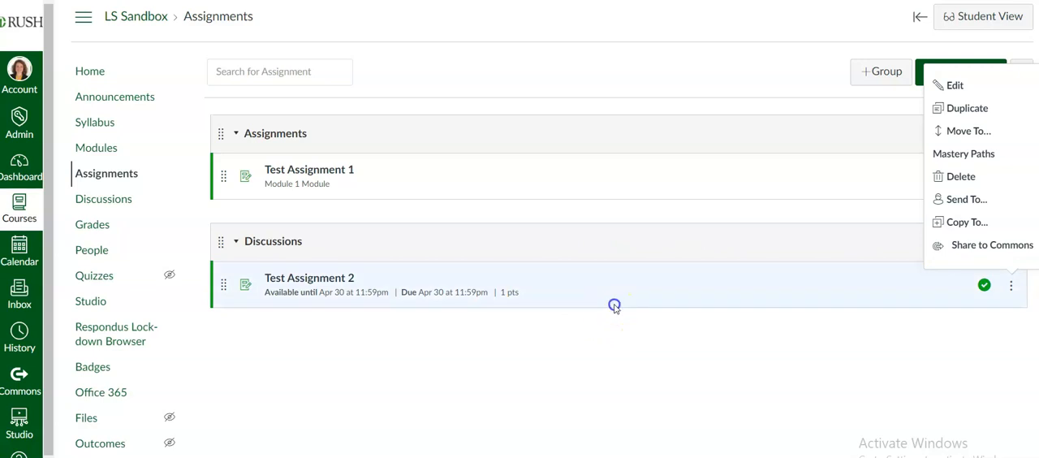
pyautogui.click(713, 259)
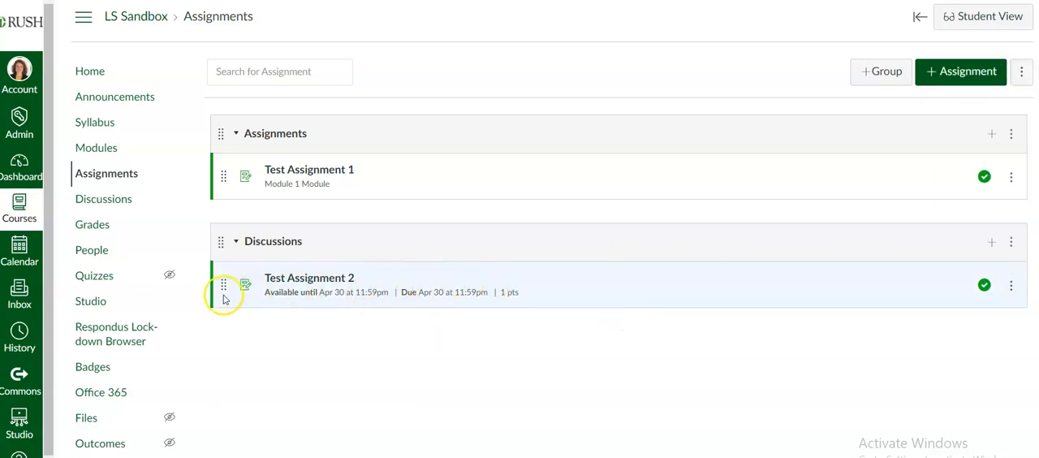
pyautogui.moveTo(224, 284); pyautogui.dragTo(228, 185)
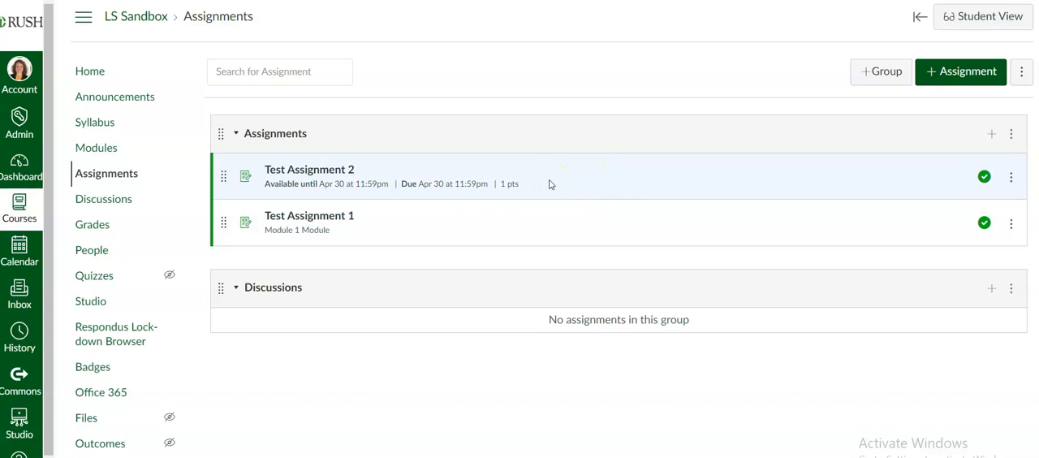
# Step: Add a newly created assignment named Test Assignment 3 to Module 1 without indentation
pyautogui.click(96, 149)
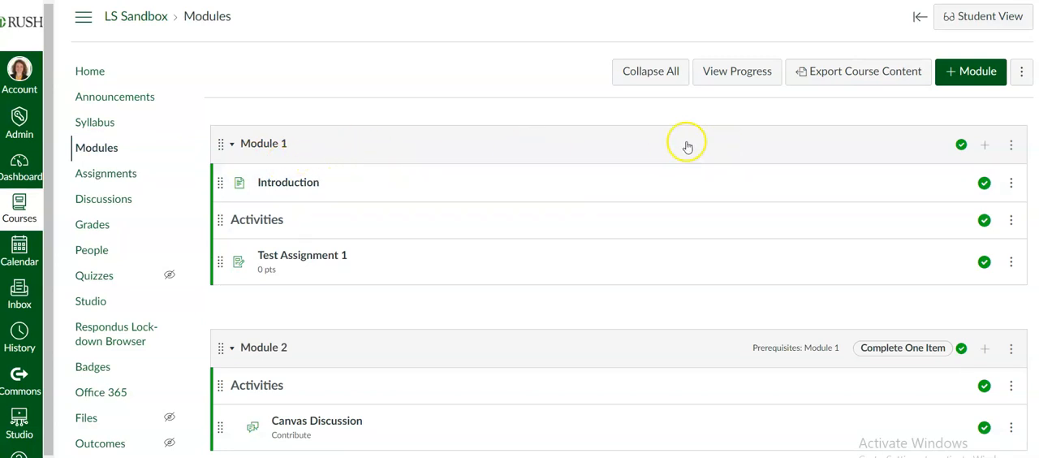
pyautogui.click(985, 146)
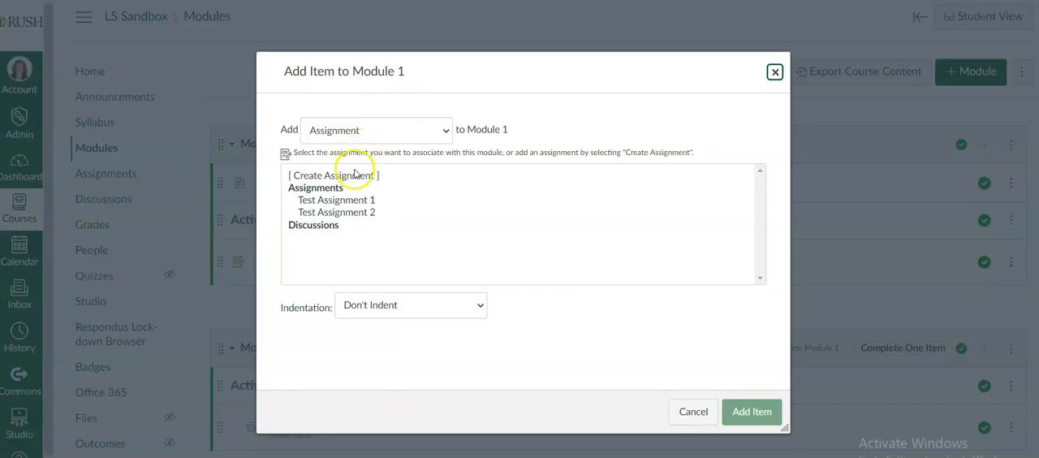
pyautogui.click(360, 138)
pyautogui.click(359, 147)
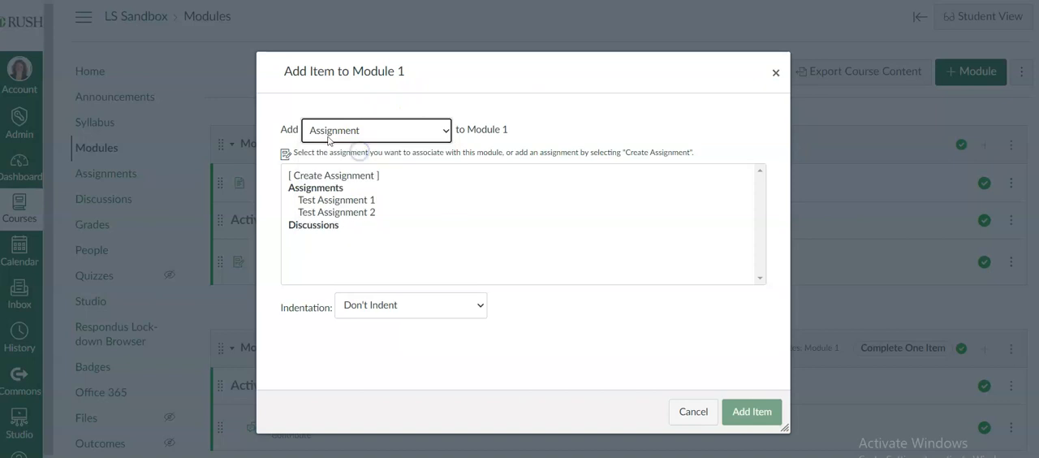
pyautogui.click(315, 176)
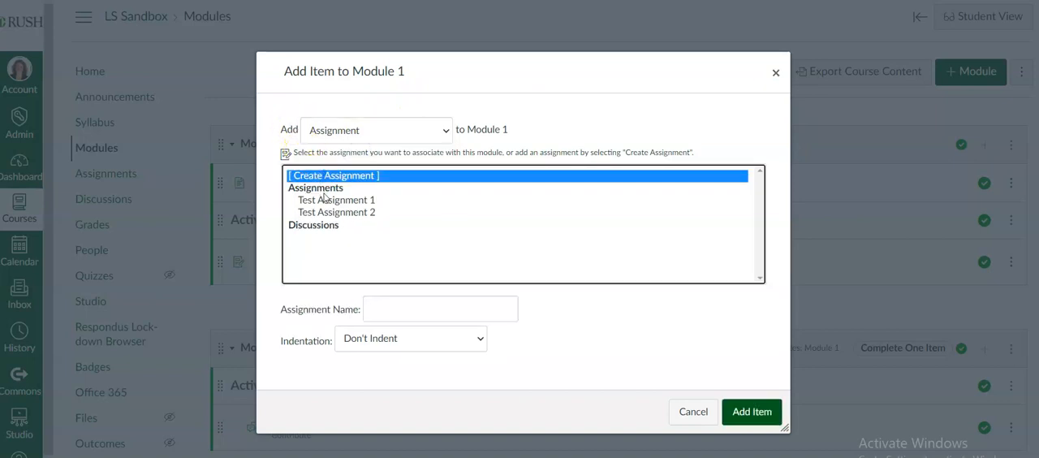
pyautogui.click(377, 312)
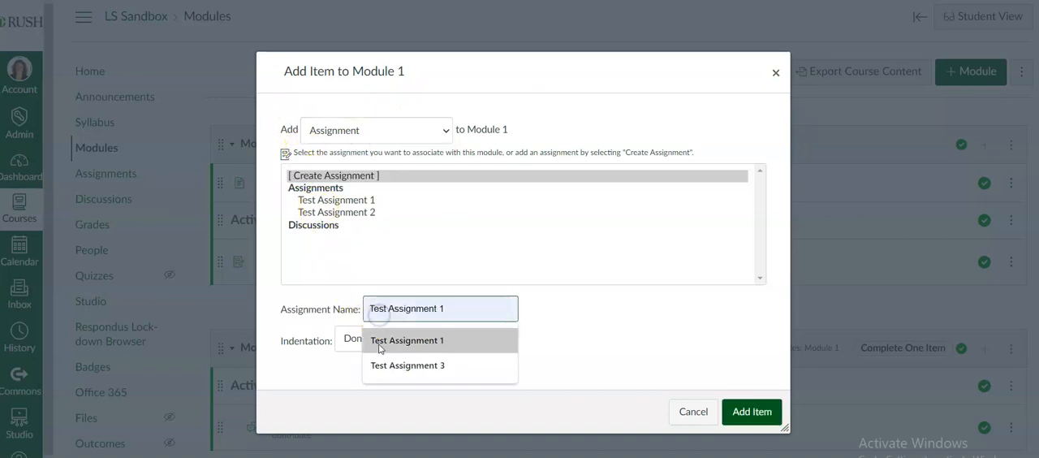
pyautogui.click(379, 365)
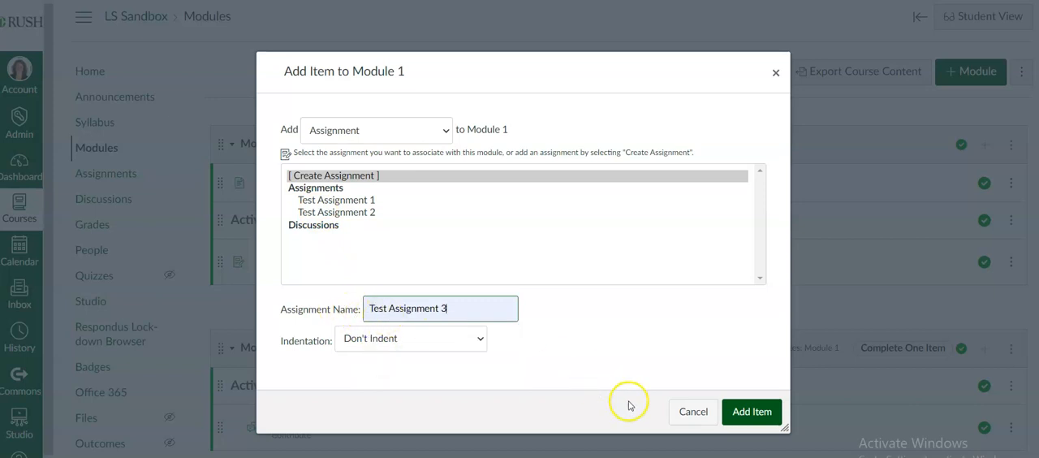
pyautogui.click(750, 412)
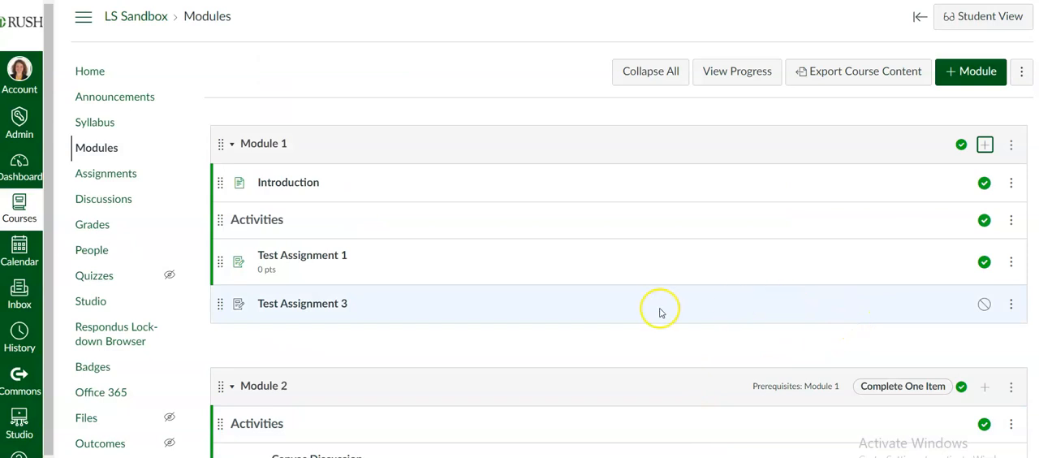
# Step: View the editable item details of Test Assignment 3 in Module 1, and close them without changes
pyautogui.click(1010, 304)
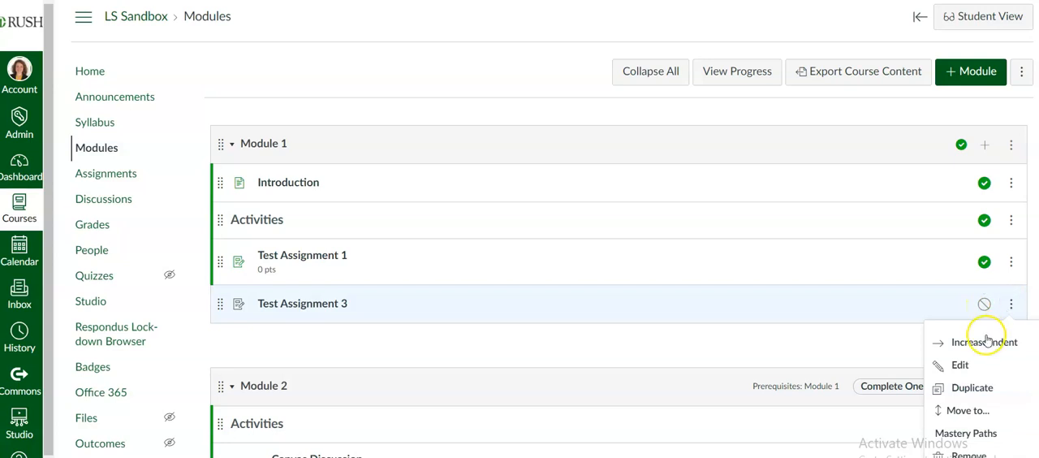
pyautogui.click(958, 364)
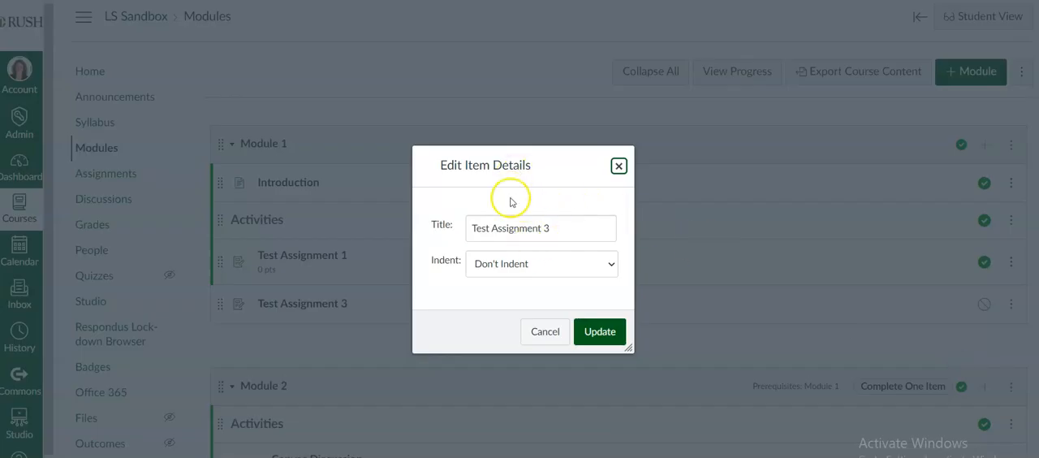
pyautogui.click(619, 168)
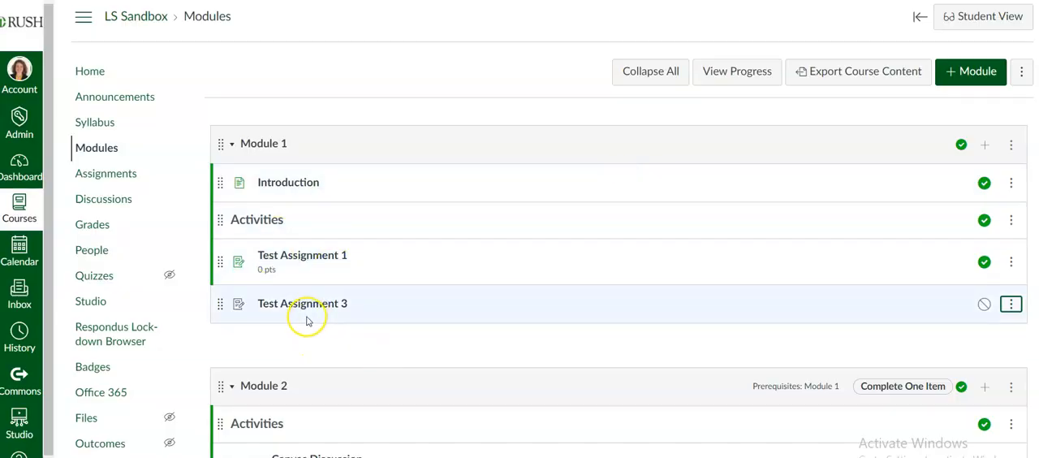
# Step: Review the full editing options of Test Assignment 3 from the course's assignment list, and return to the list without changes
pyautogui.click(106, 178)
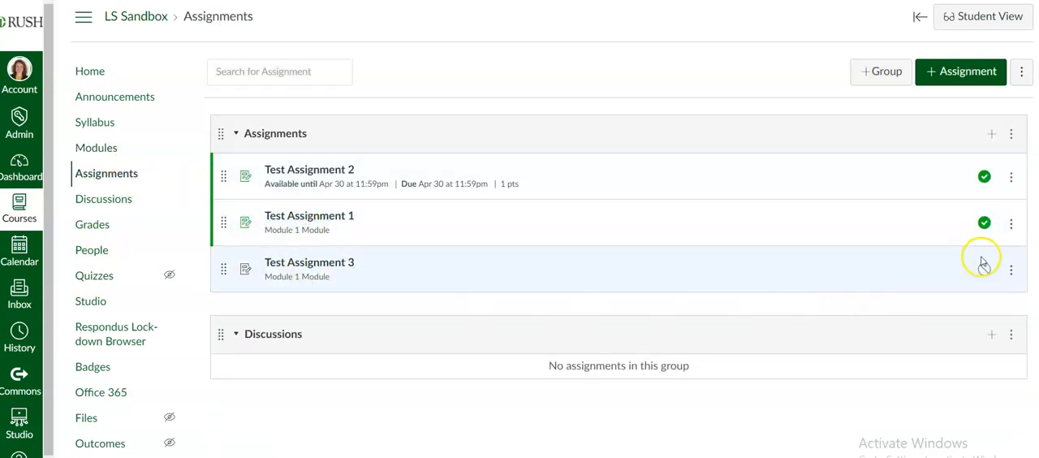
pyautogui.click(1011, 270)
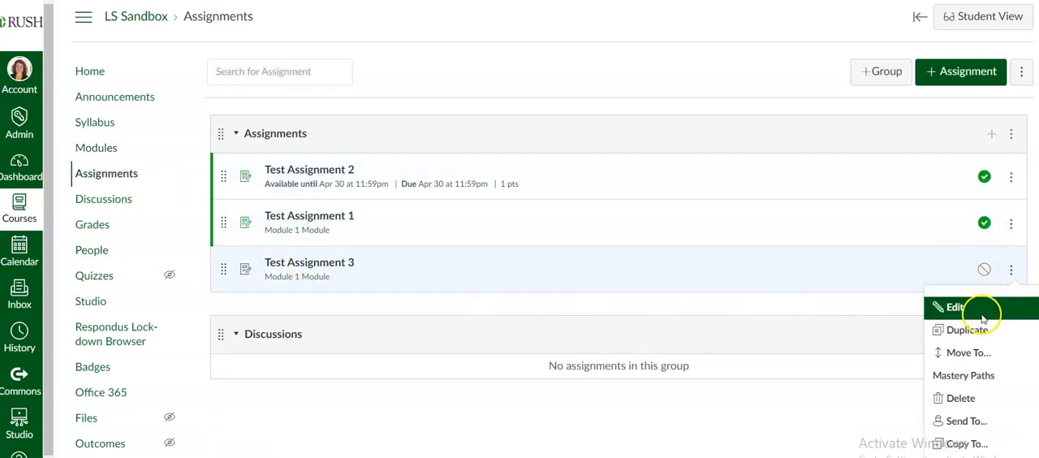
pyautogui.click(956, 308)
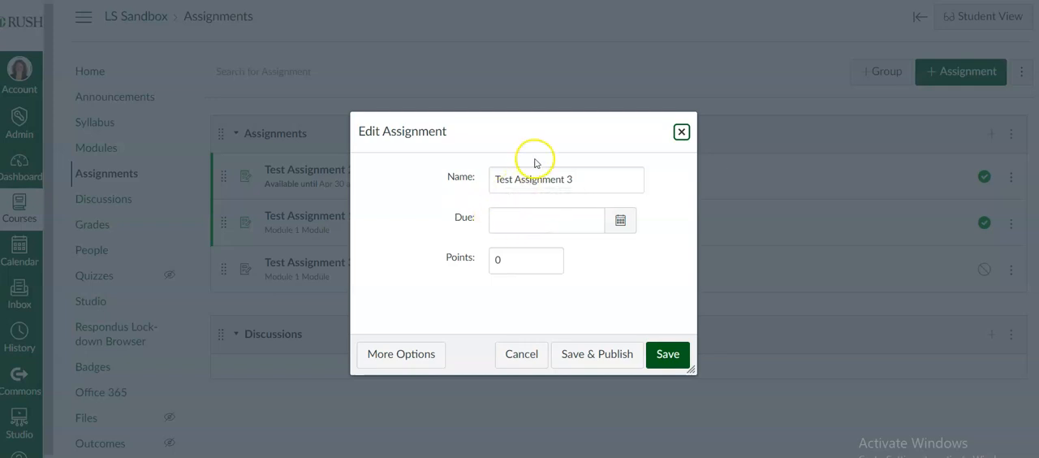
pyautogui.click(403, 358)
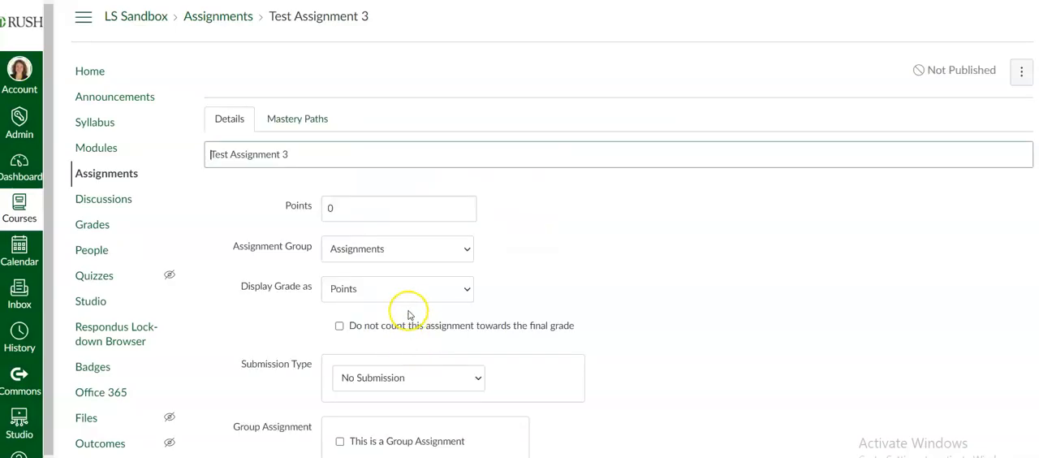
pyautogui.scroll(-2, 528, 325)
pyautogui.scroll(-6, 529, 327)
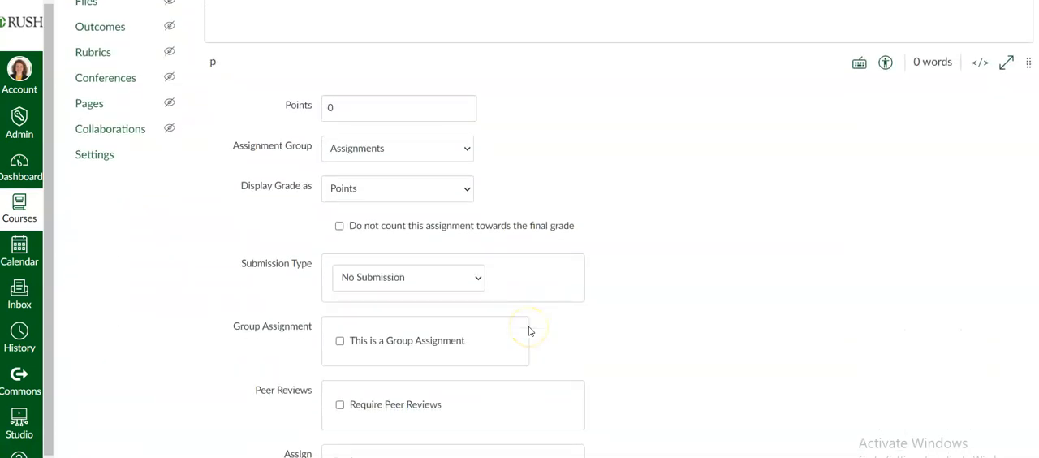
pyautogui.scroll(8, 557, 341)
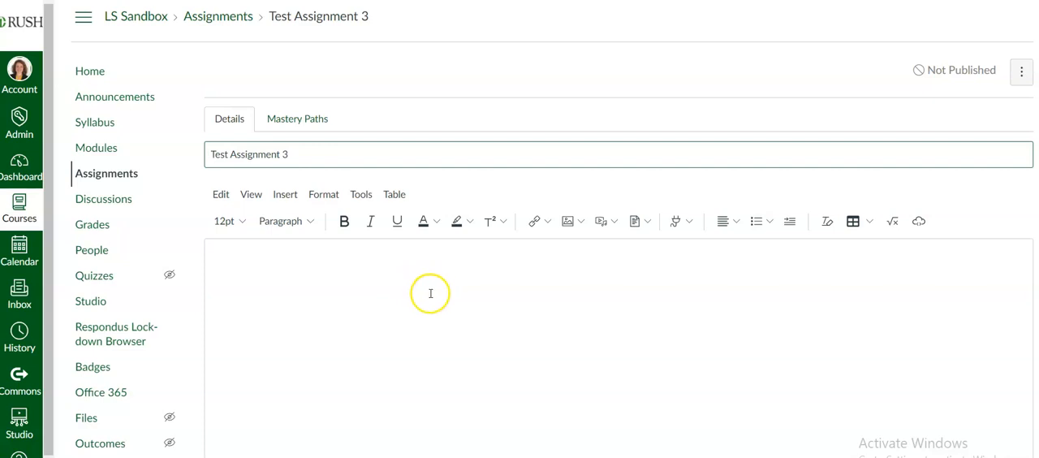
pyautogui.click(134, 177)
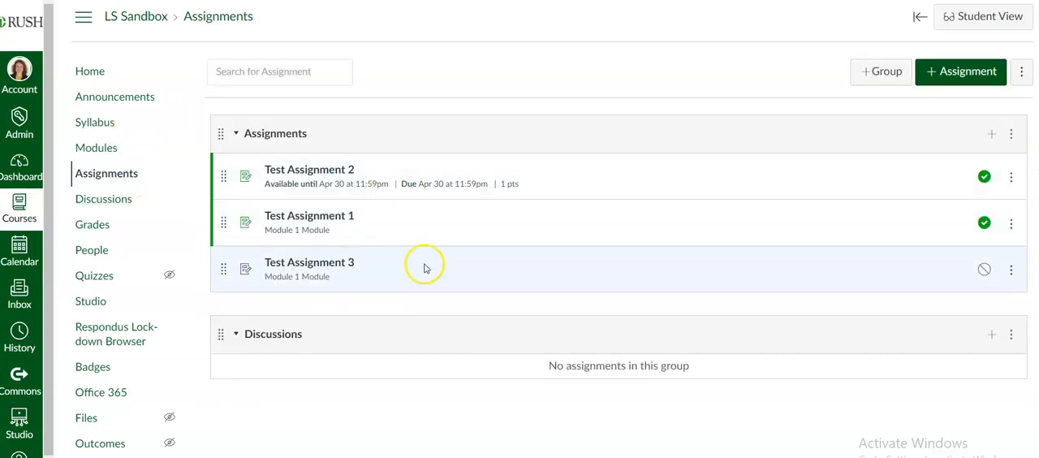